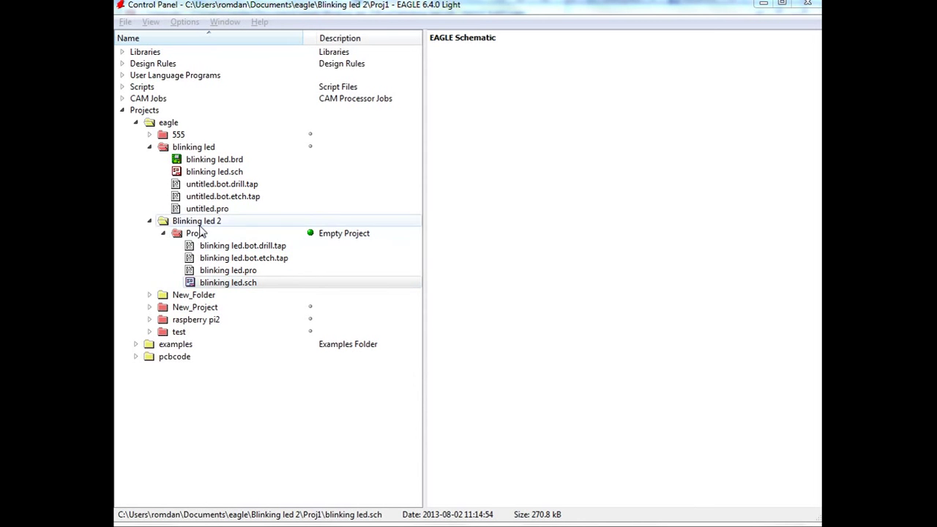
right_click(200, 232)
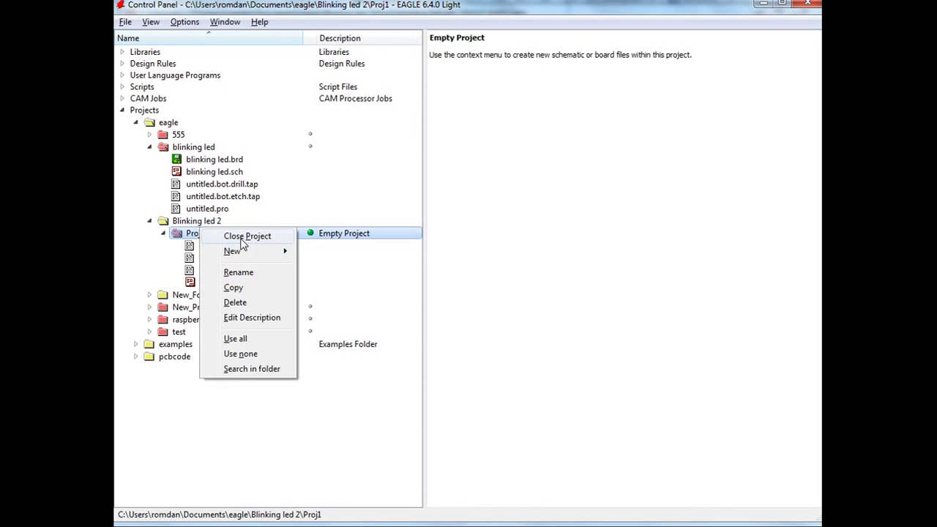
right_click(183, 222)
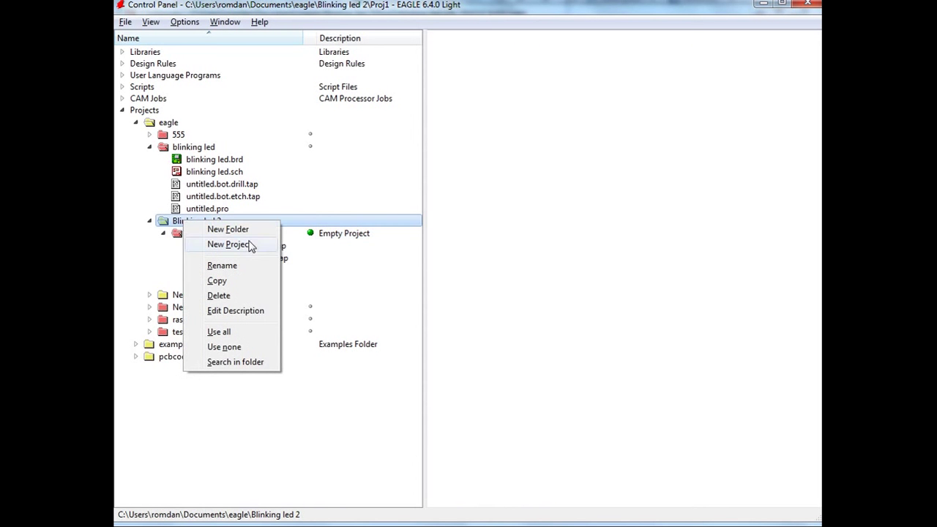
click(181, 234)
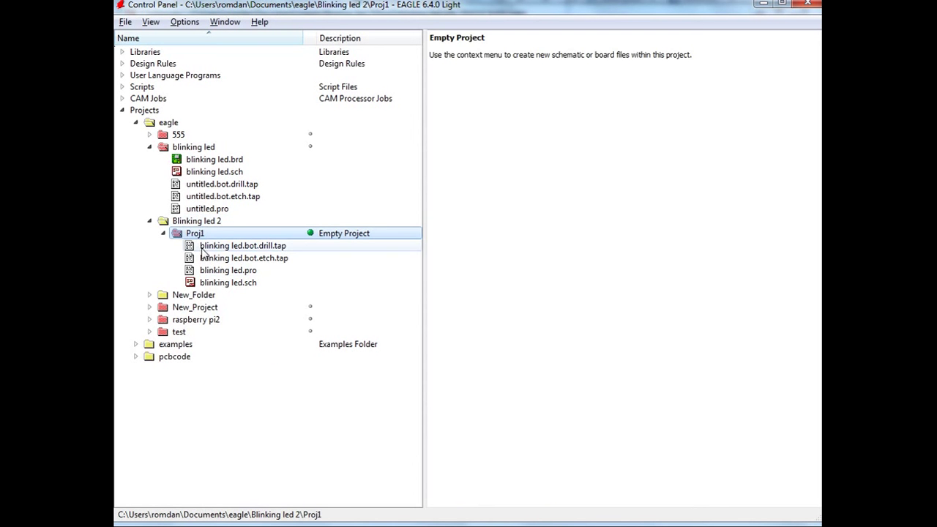
right_click(197, 235)
mouse_move(251, 265)
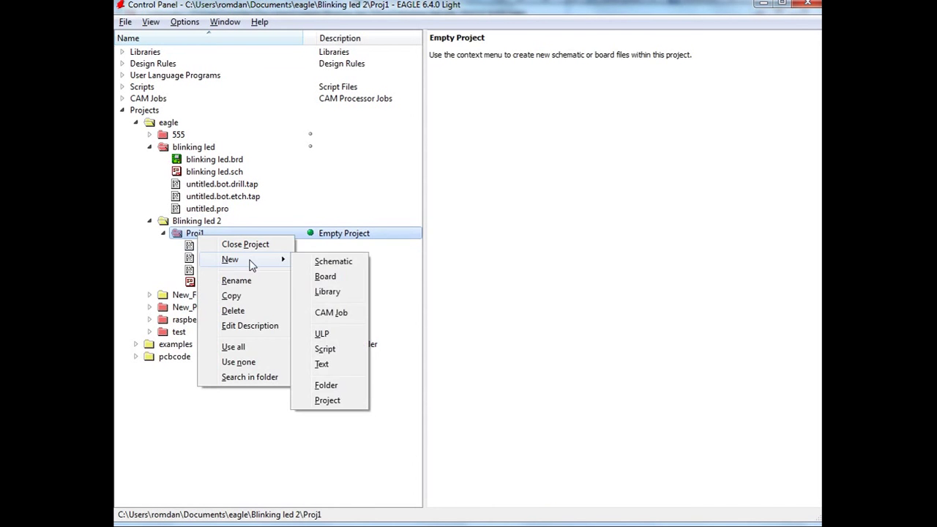
click(181, 237)
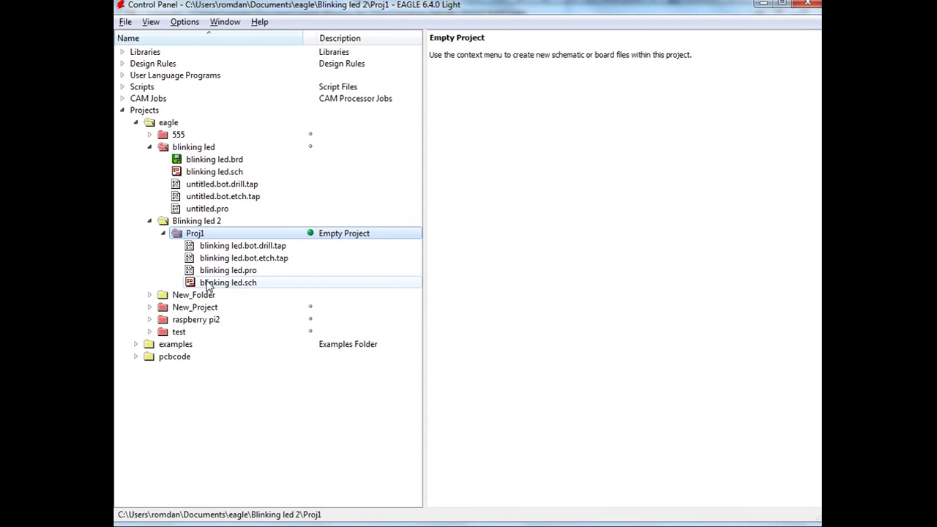
right_click(151, 52)
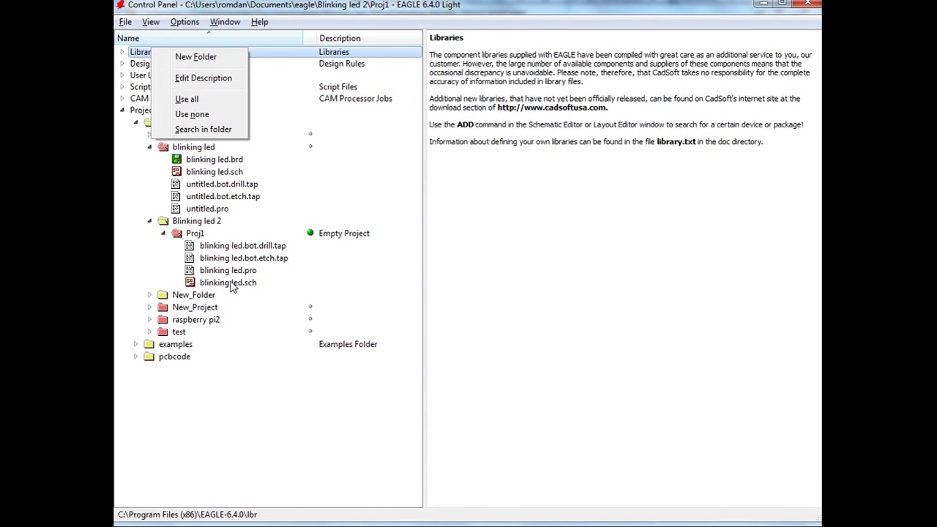
Open the blinking led.sch schematic from Proj1 in the Blinking led 2 folder
click(233, 285)
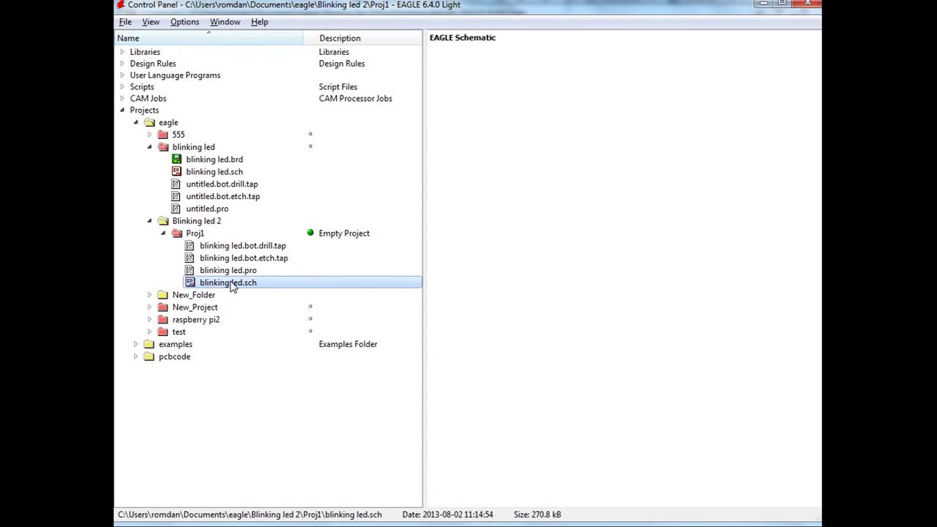
double_click(232, 285)
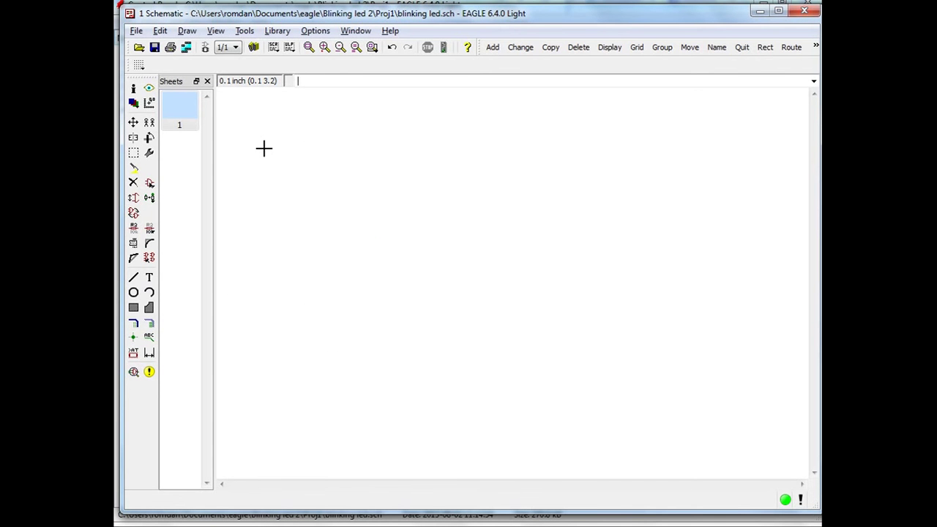
click(328, 33)
click(382, 24)
Add one M02LOCK_LONGPADS two-pin header to the upper-left area of the schematic, rotated 180 degrees so its pins face left
click(148, 183)
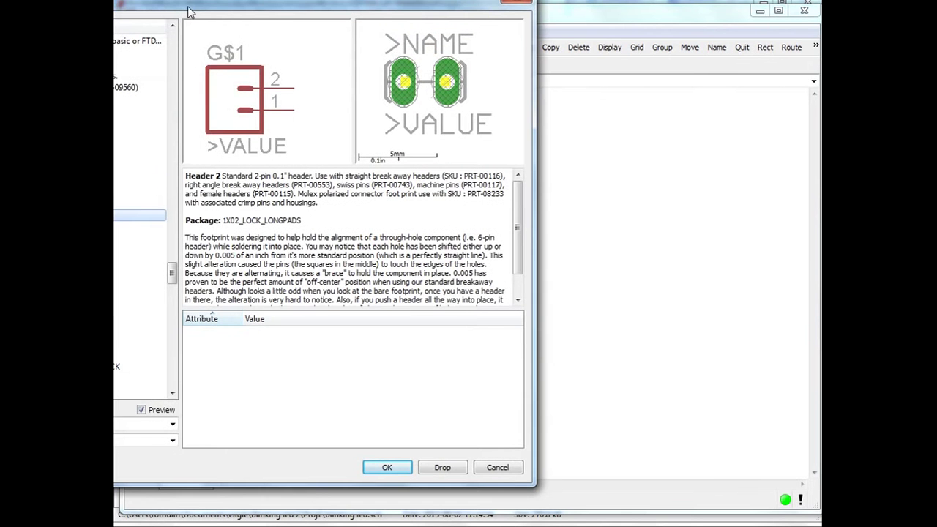
double_click(191, 14)
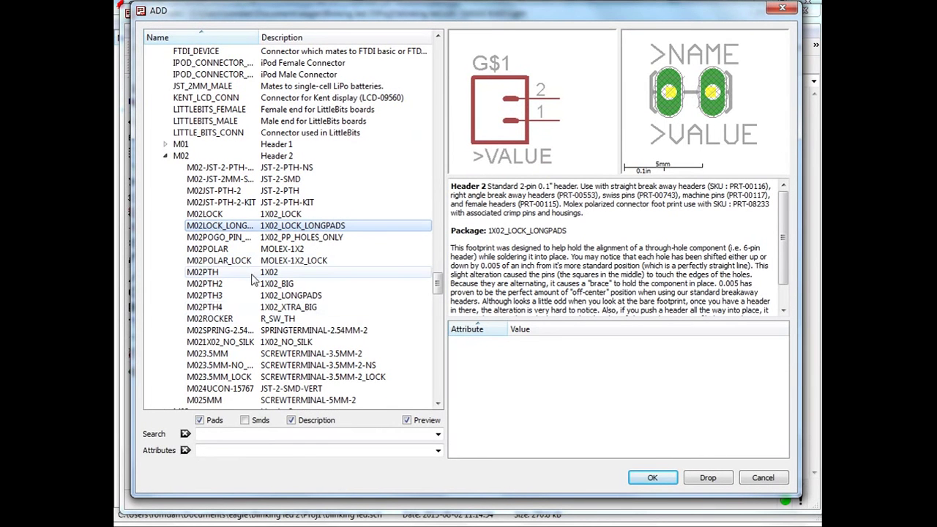
double_click(285, 223)
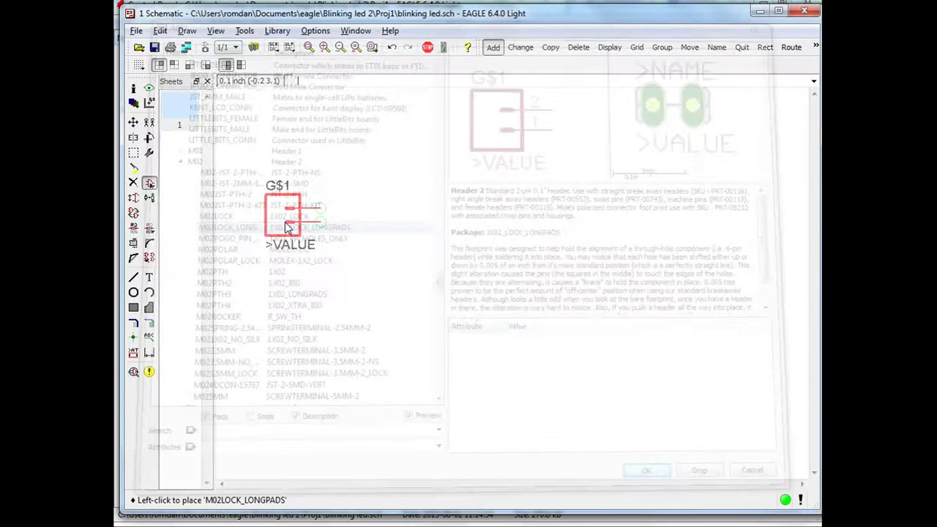
right_click(271, 184)
right_click(269, 183)
click(273, 181)
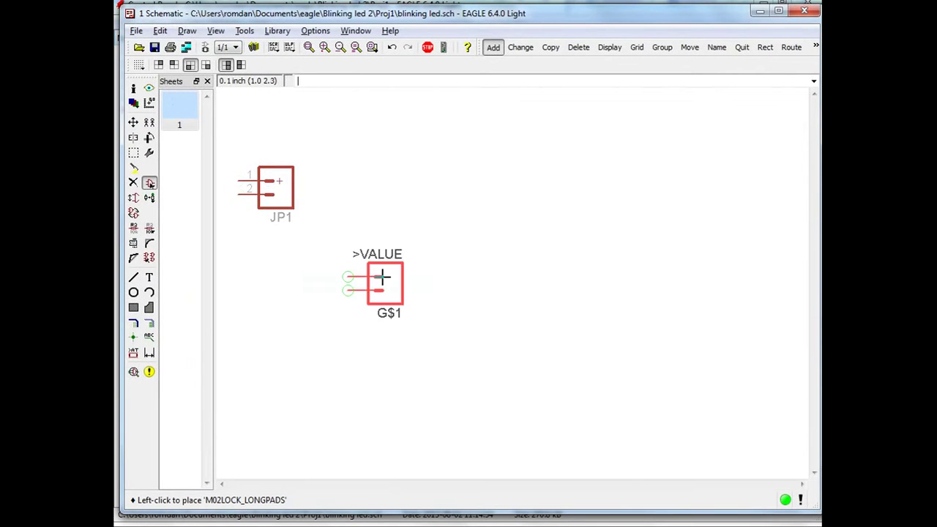
key(Escape)
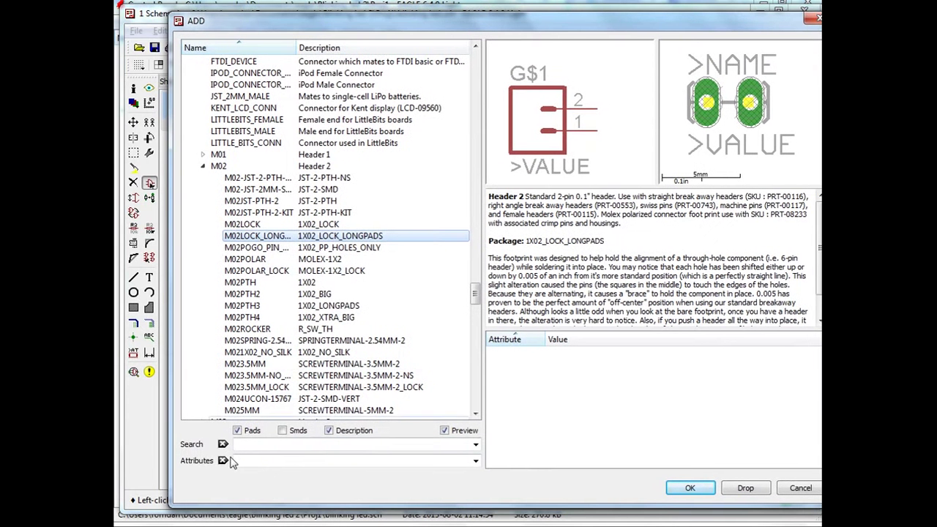
Search the part libraries for resistor* and choose the European-symbol resistor R-EU_0207/7 for placement
click(252, 444)
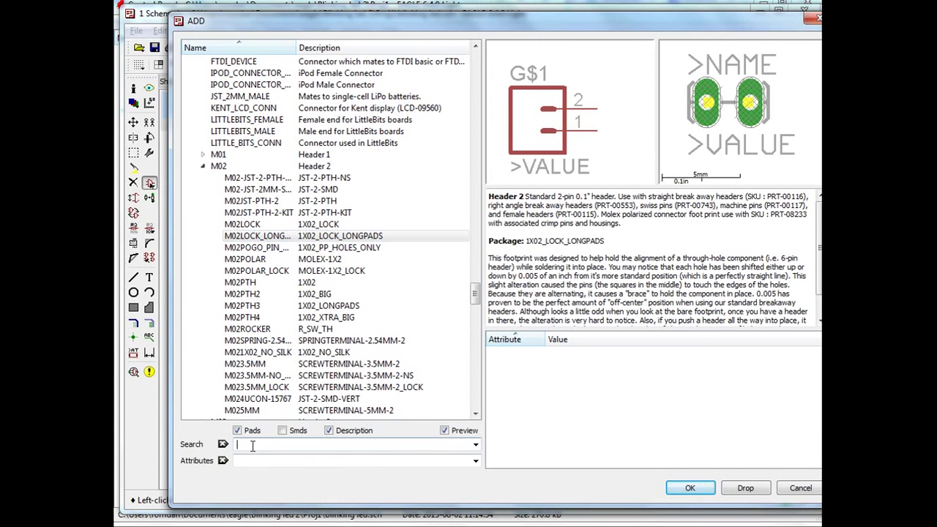
text(re)
key(Return)
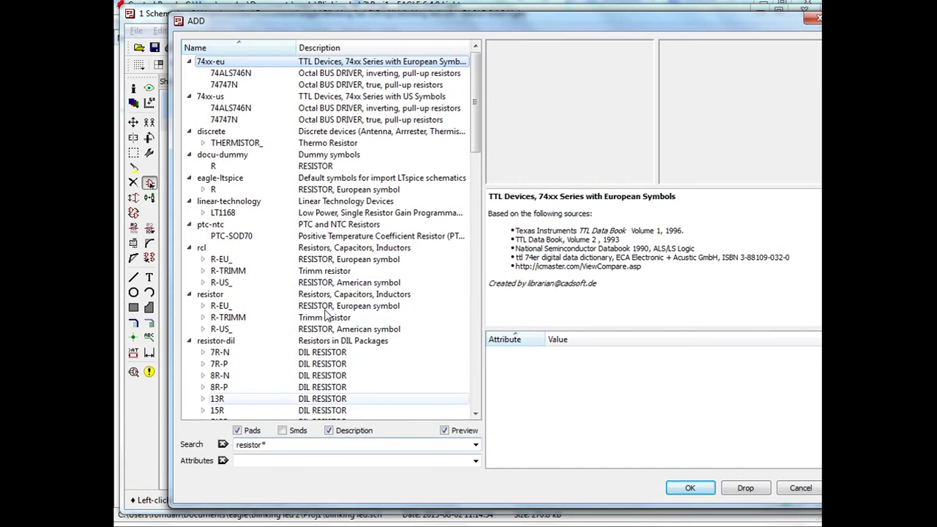
double_click(221, 306)
click(293, 135)
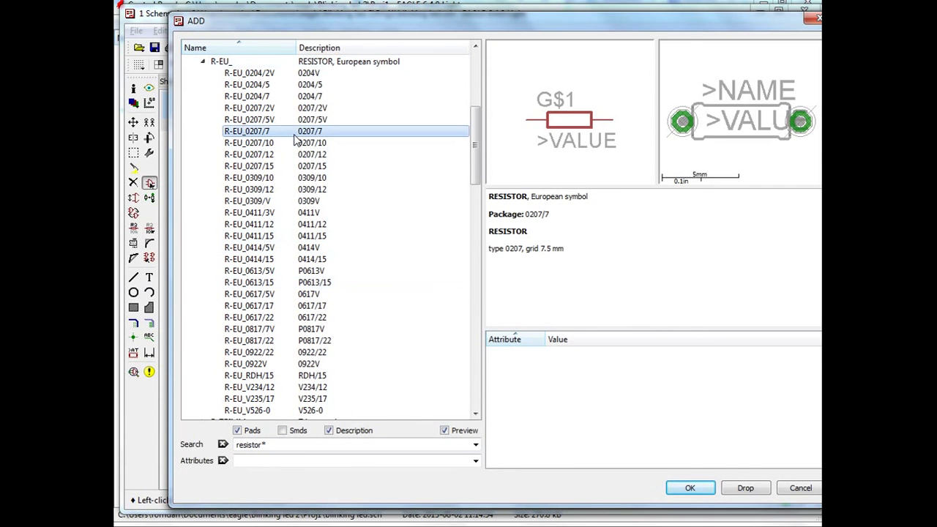
click(687, 488)
Place four R-EU_0207/7 resistors vertically in a horizontal row to the right of header JP1
right_click(372, 210)
click(348, 194)
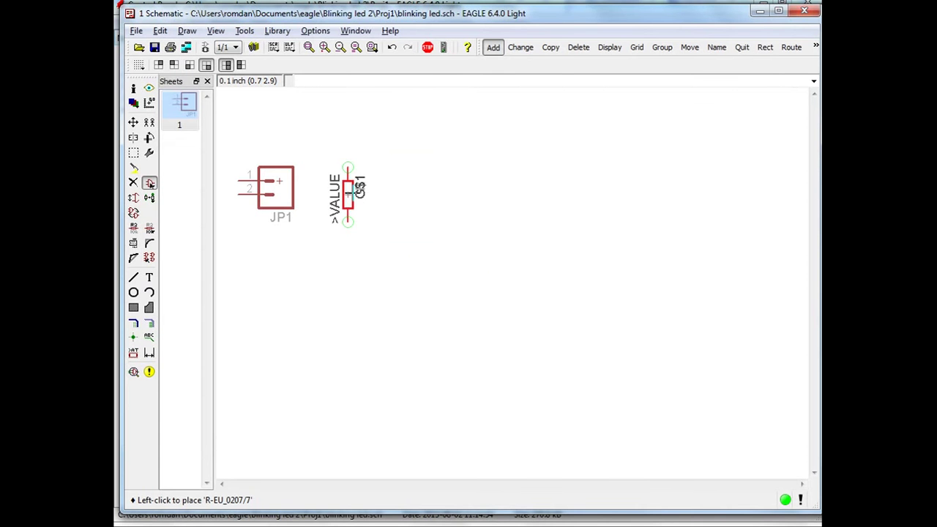
click(416, 194)
click(498, 193)
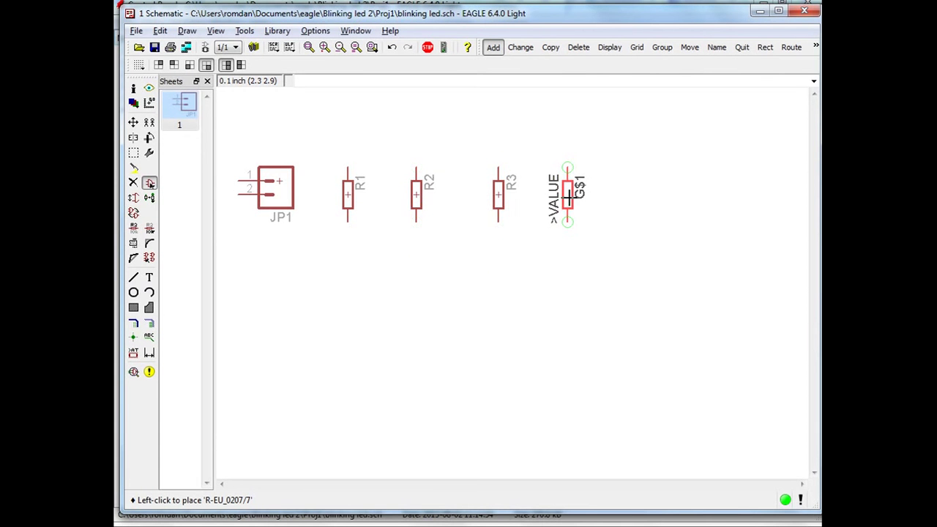
key(Escape)
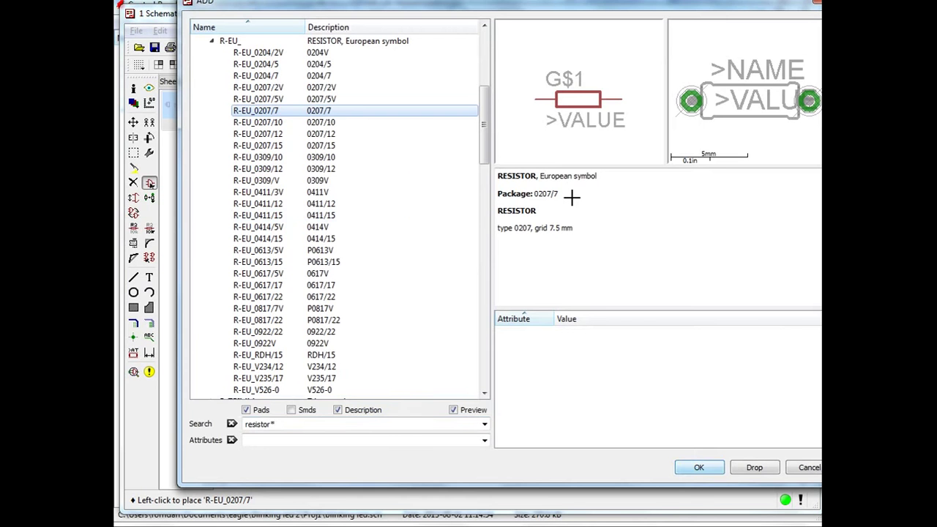
Search the part libraries for bc547 and choose the BC547 transistor from the transistor-neu-to92 library
triple_click(278, 424)
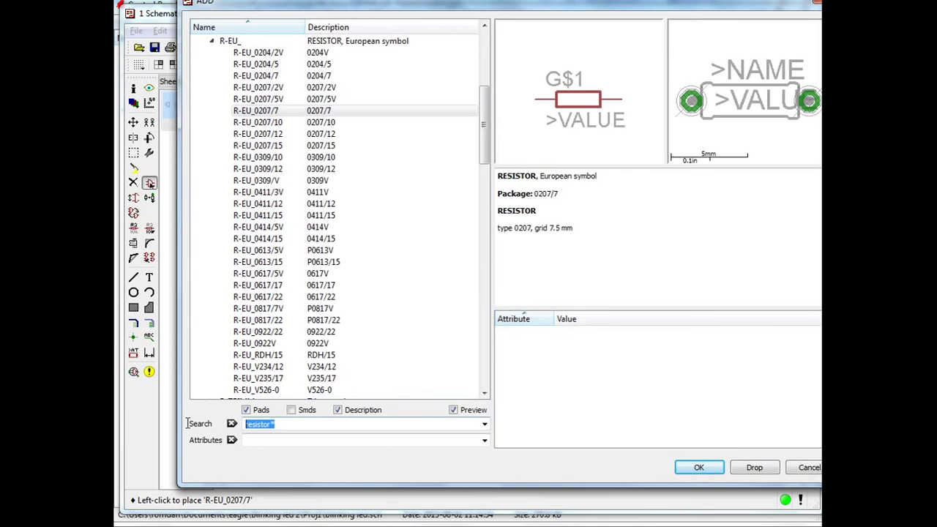
text(bc547)
key(Return)
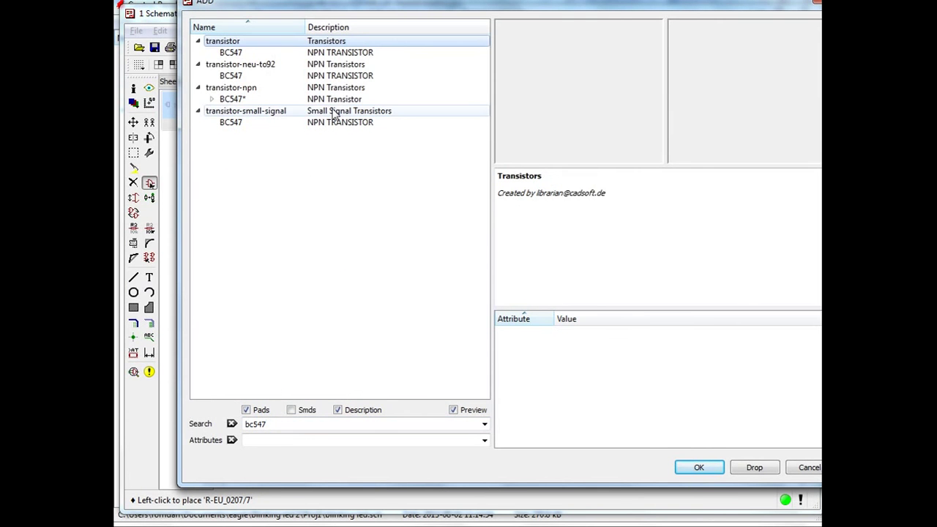
click(232, 76)
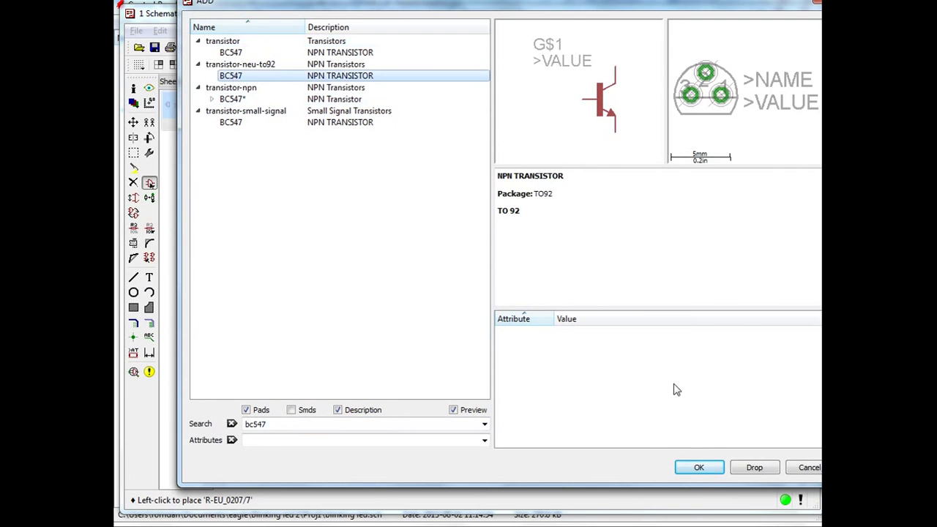
click(714, 472)
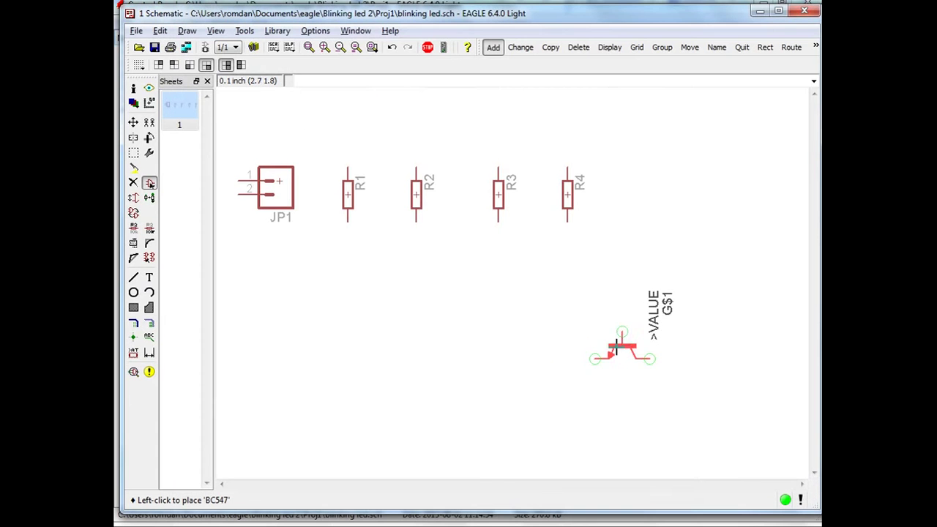
Place two BC547 transistors with the base facing left, one below R4 and one below R1
right_click(583, 354)
right_click(583, 355)
right_click(583, 354)
right_click(584, 355)
right_click(585, 355)
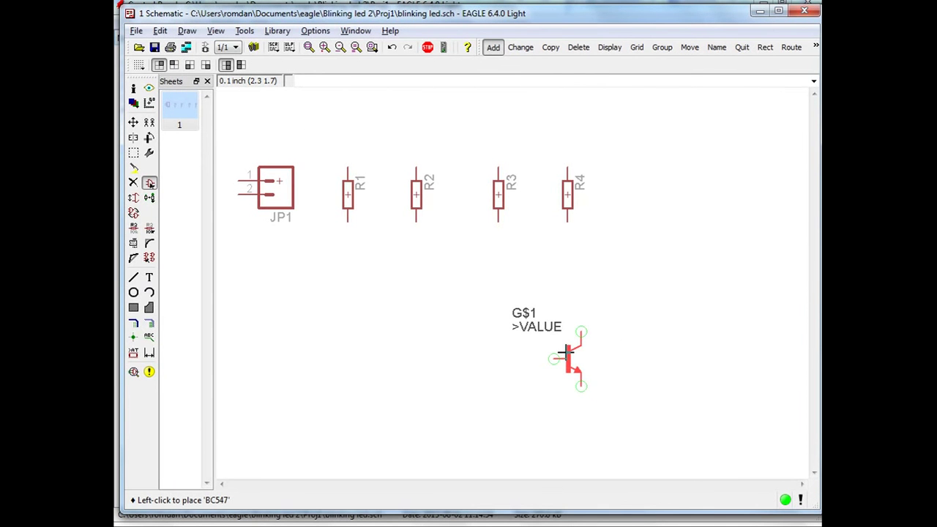
click(568, 356)
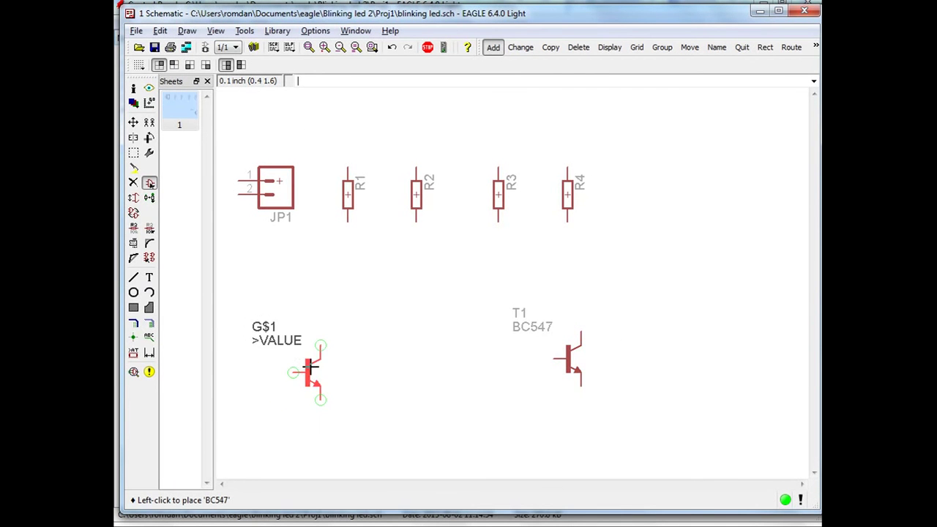
key(Escape)
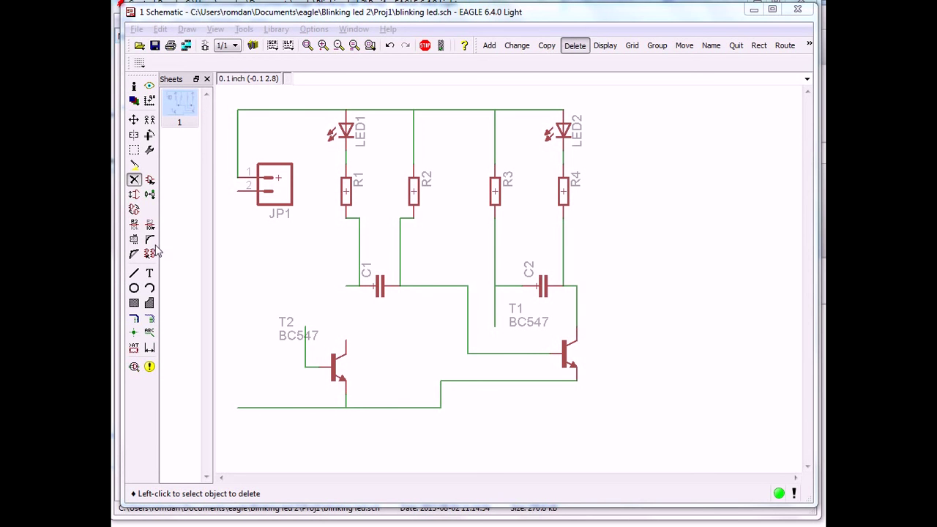
Draw a wire on layer 91 Nets from pin 2 of JP1 straight down to the left end of the bottom emitter line
click(136, 273)
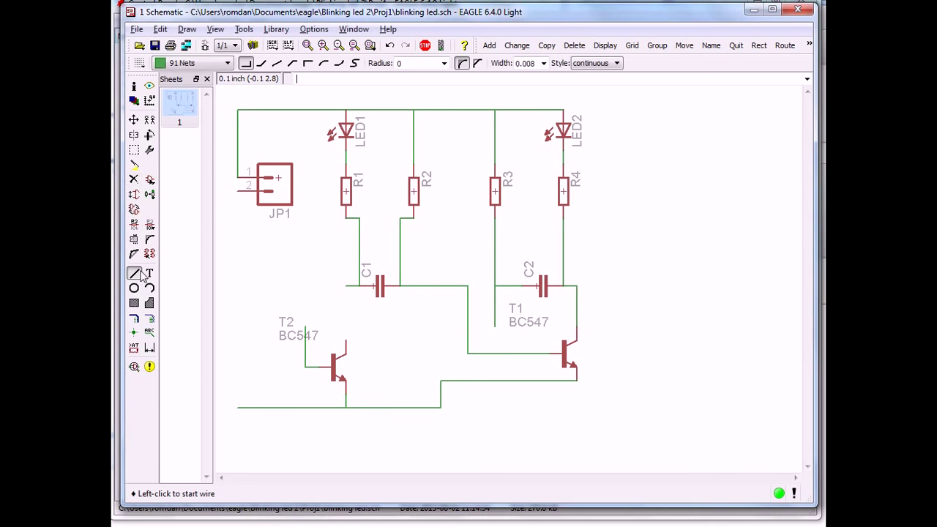
click(236, 192)
double_click(238, 407)
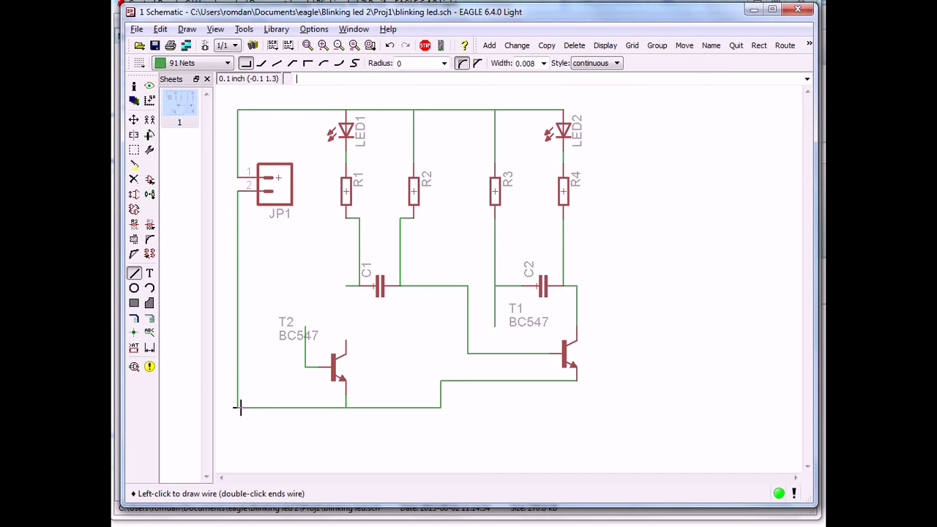
key(Escape)
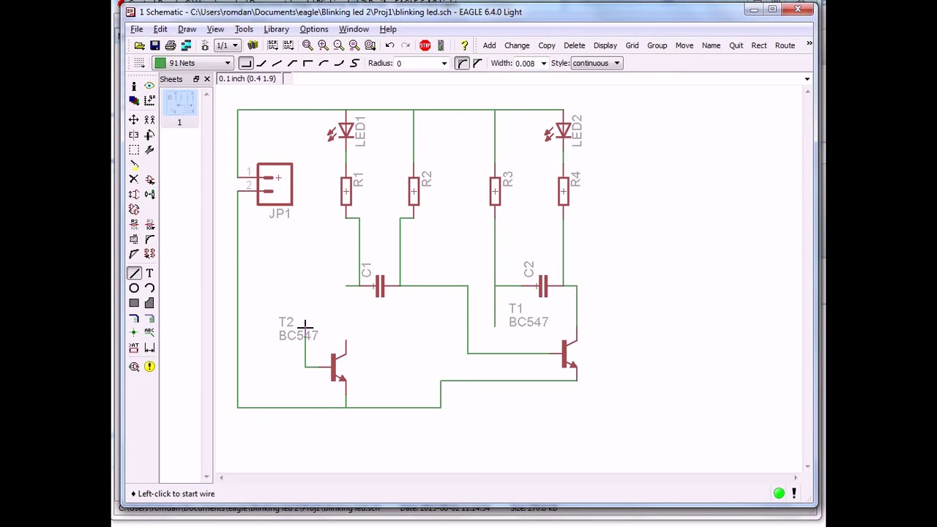
Wire T2's base line to the lower end of the R3/C2 line and merge the net segments under the name N$6
click(306, 320)
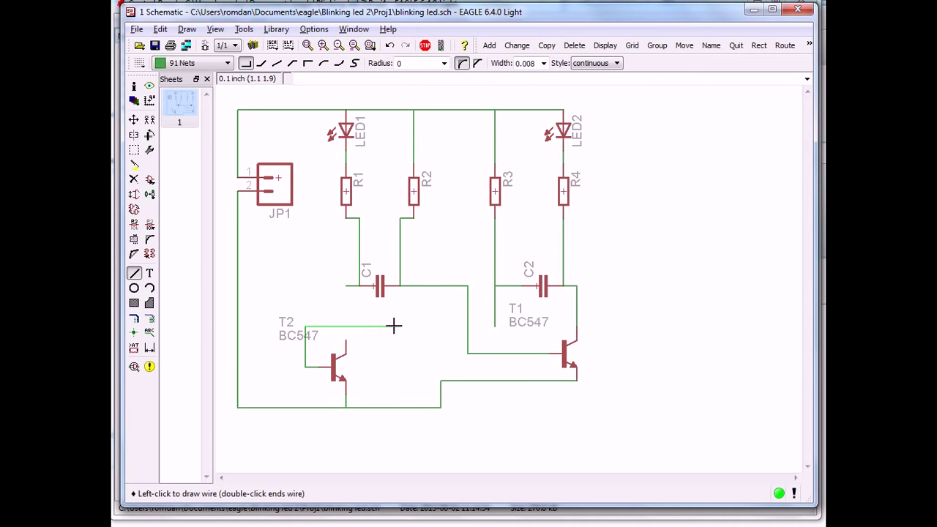
click(495, 325)
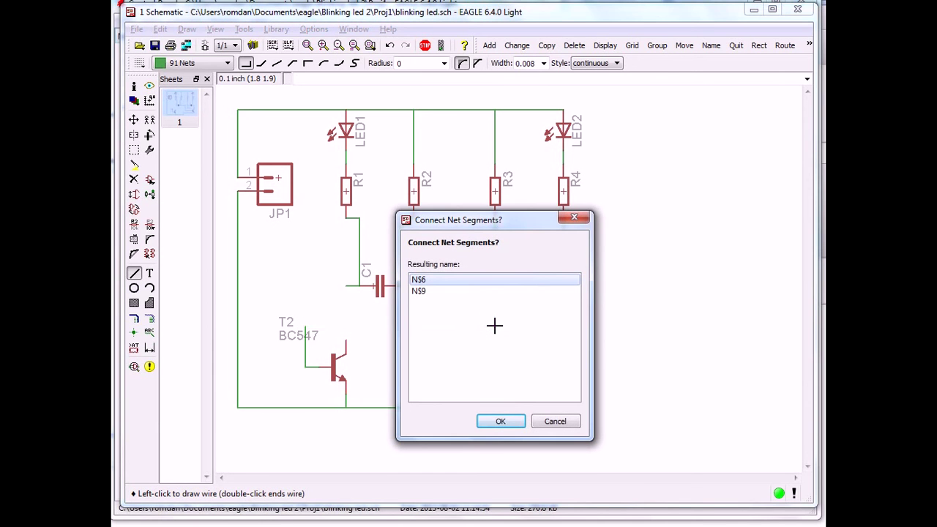
click(503, 421)
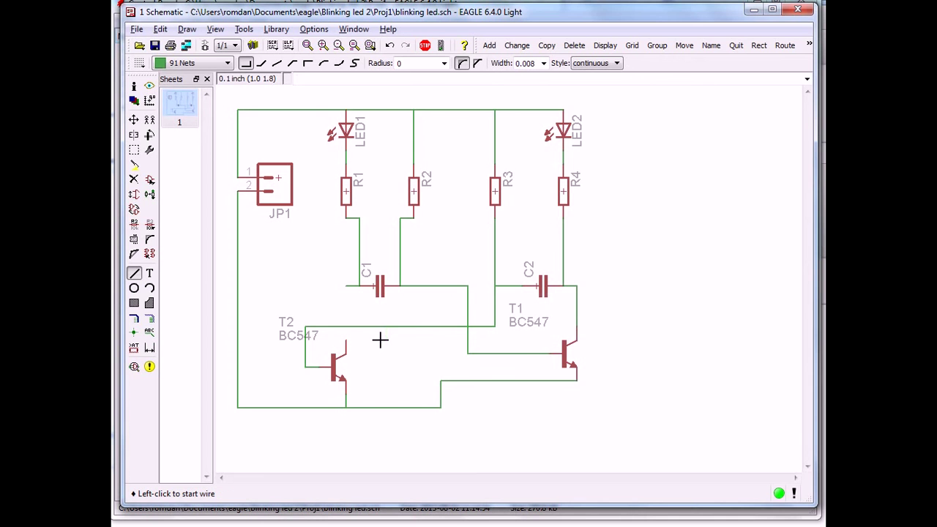
Wire T2's collector up to the left lead of C1 and run the electrical rule check on the schematic
click(344, 341)
click(344, 341)
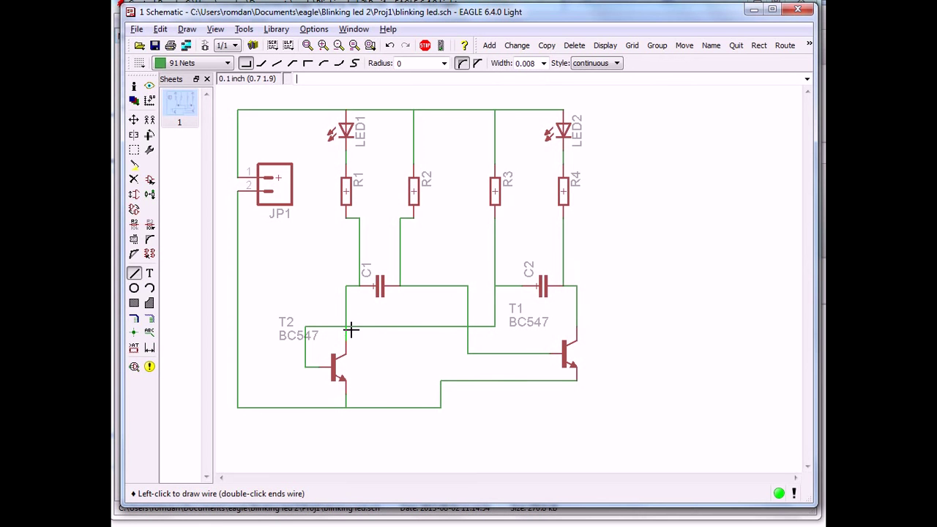
key(Escape)
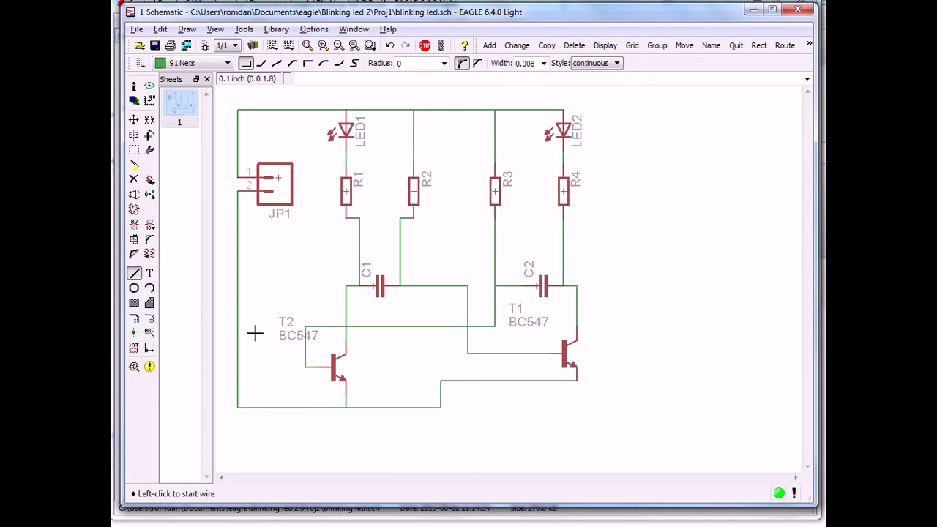
click(134, 367)
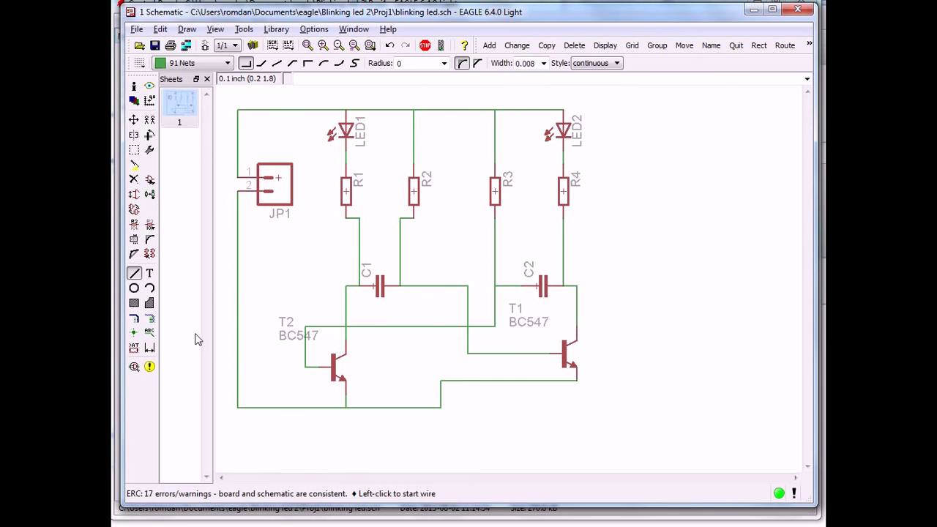
Place junctions at R3's connection to C2, at R3, R2 and LED1 on the top supply line, and beside both C1 leads
click(134, 331)
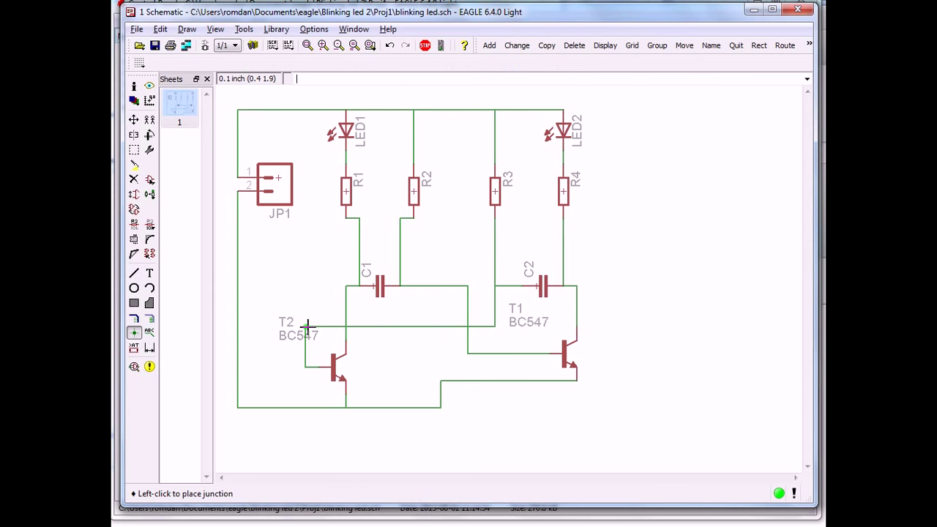
click(495, 285)
click(495, 110)
click(414, 110)
click(346, 109)
click(360, 286)
click(400, 285)
Run the electrical rule check, locate the missing junction in net N$4 and place it where R4's line meets C2's right lead
click(134, 368)
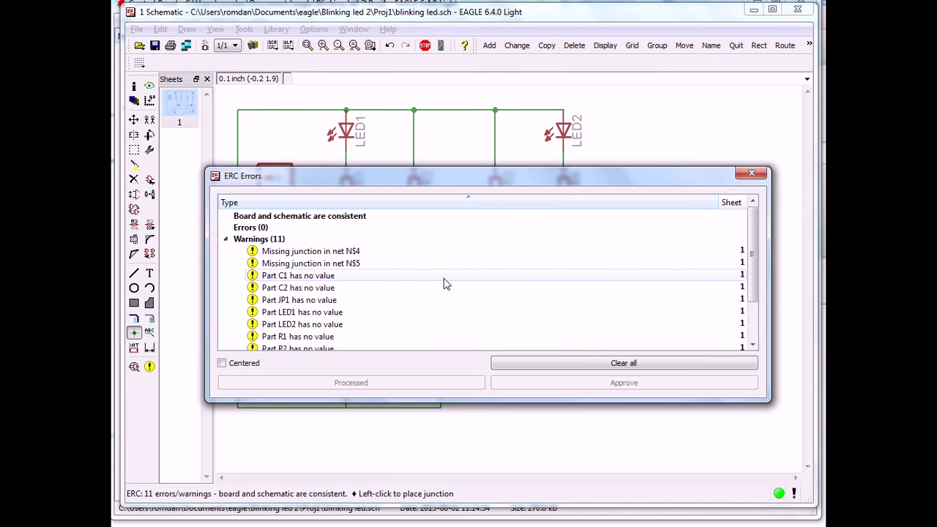
click(362, 253)
drag(420, 191, 464, 281)
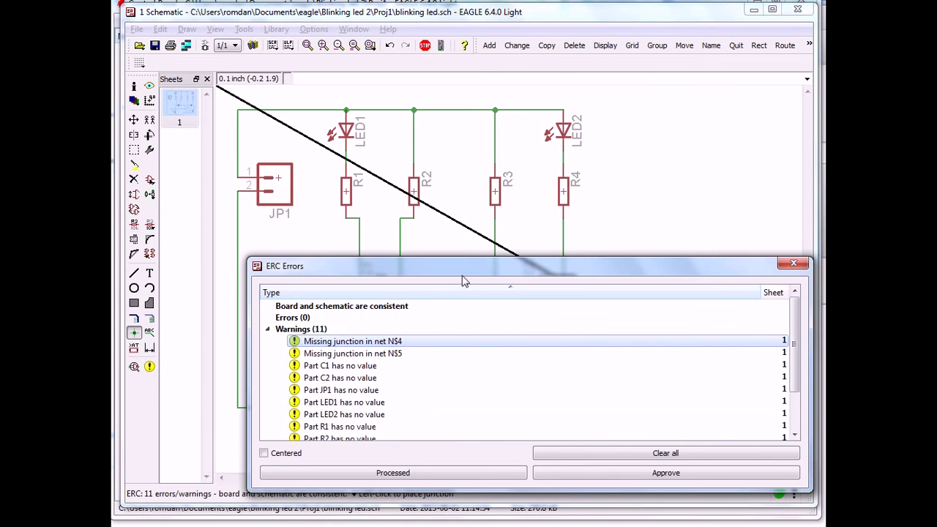
click(794, 263)
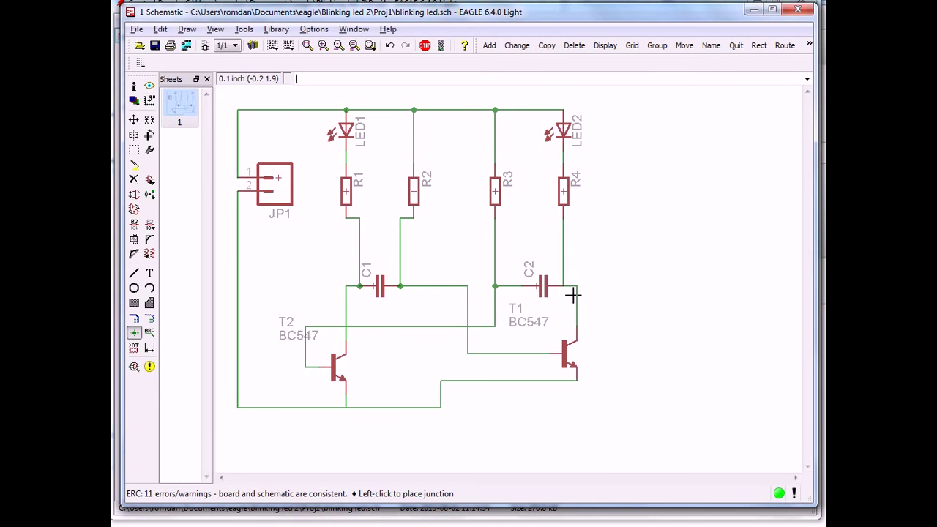
click(563, 286)
Rerun the electrical rule check, locate the missing junction in net N$5 and place it where T2's emitter meets the bottom line
click(134, 368)
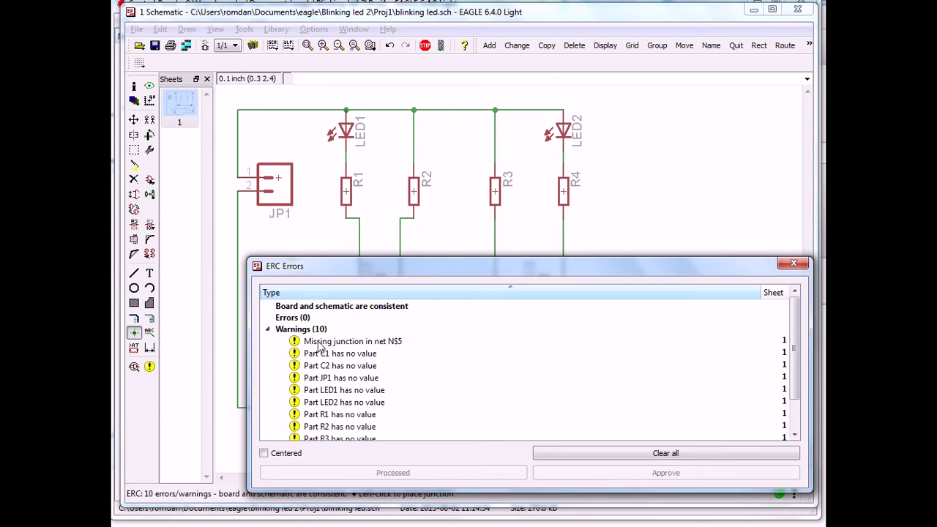
drag(392, 267, 543, 128)
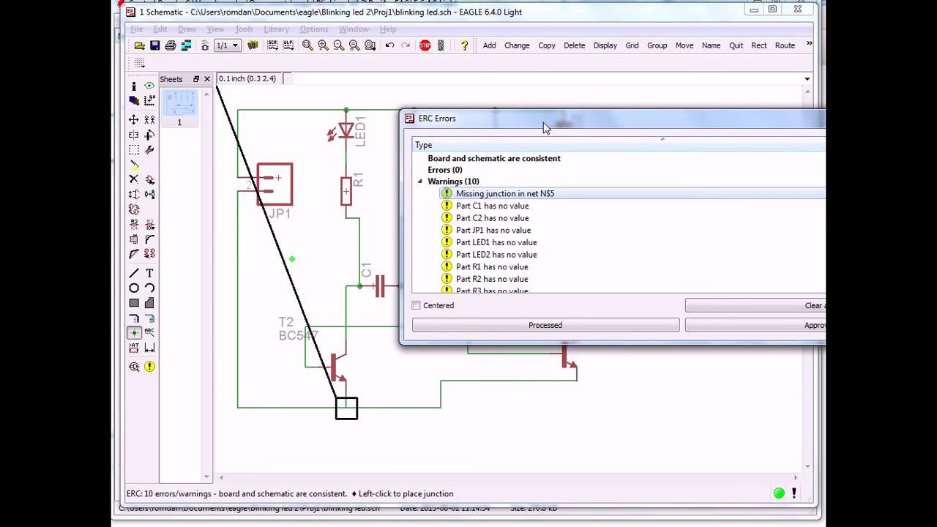
drag(813, 120, 650, 119)
click(782, 120)
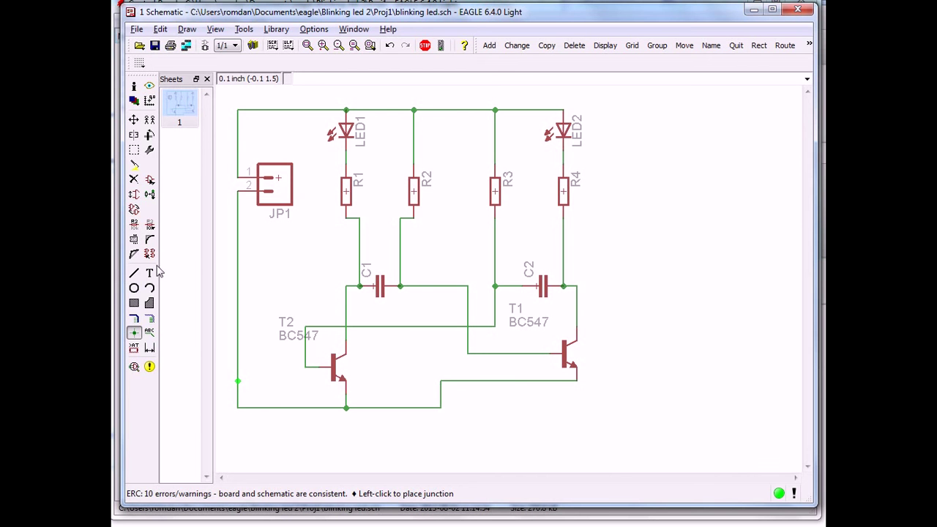
Set the value of R1 to 470 and the value of R2 to 4.7k
click(150, 225)
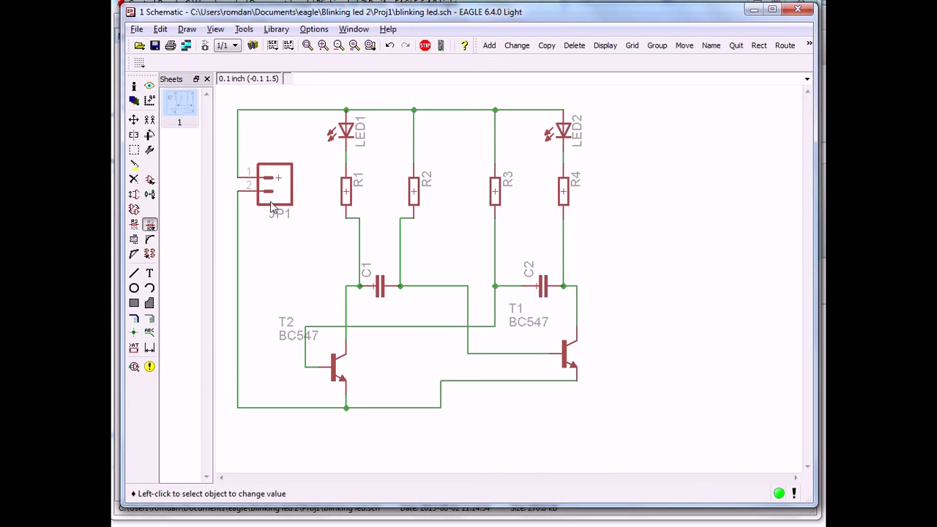
click(347, 192)
text(470)
key(Return)
click(413, 191)
text(4.7k)
key(Return)
Set the value of R3 to 4.7k and the value of R4 to 470
click(491, 191)
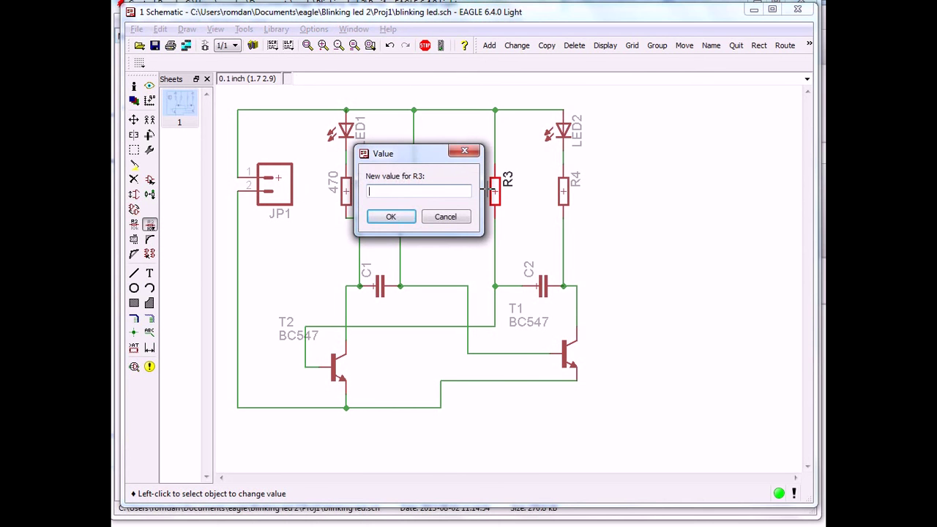
text(4.7k)
key(Return)
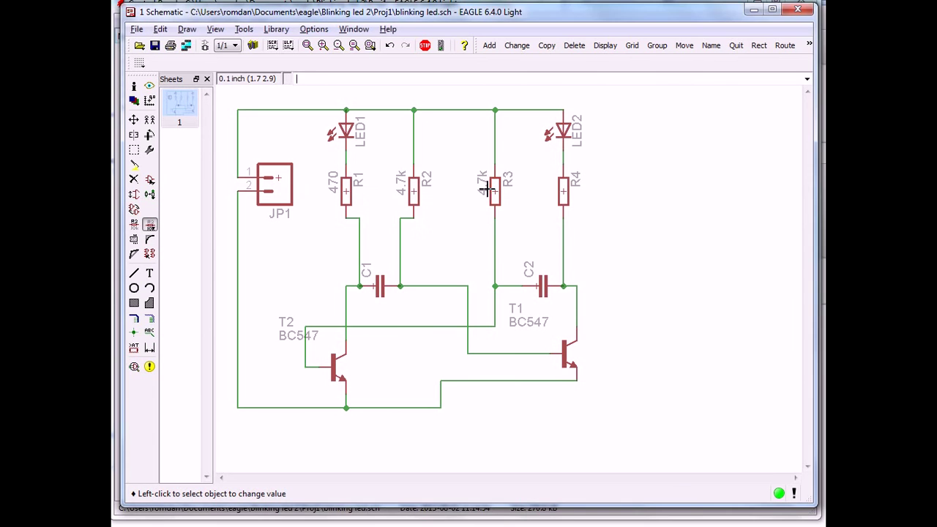
click(563, 190)
text(470)
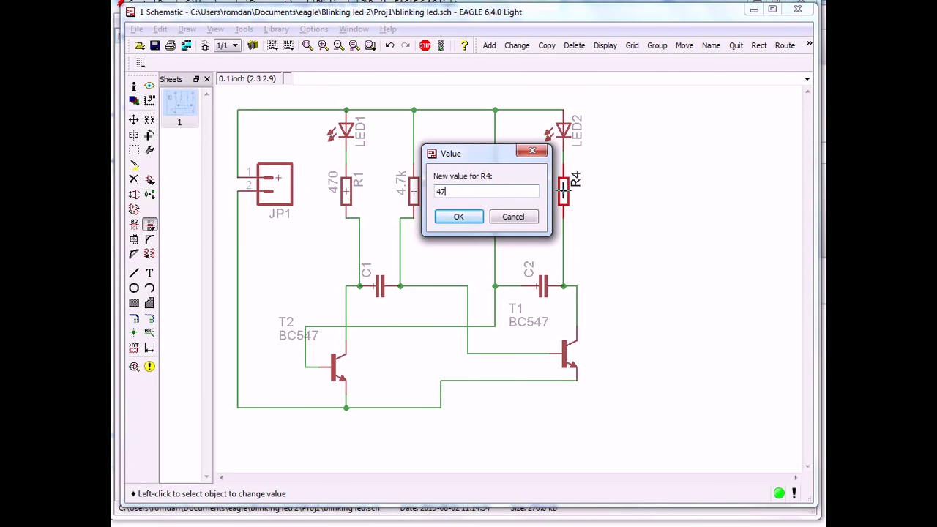
key(Return)
Set the values of C2 and C1 to 47uf and rerun the electrical rule check
click(542, 286)
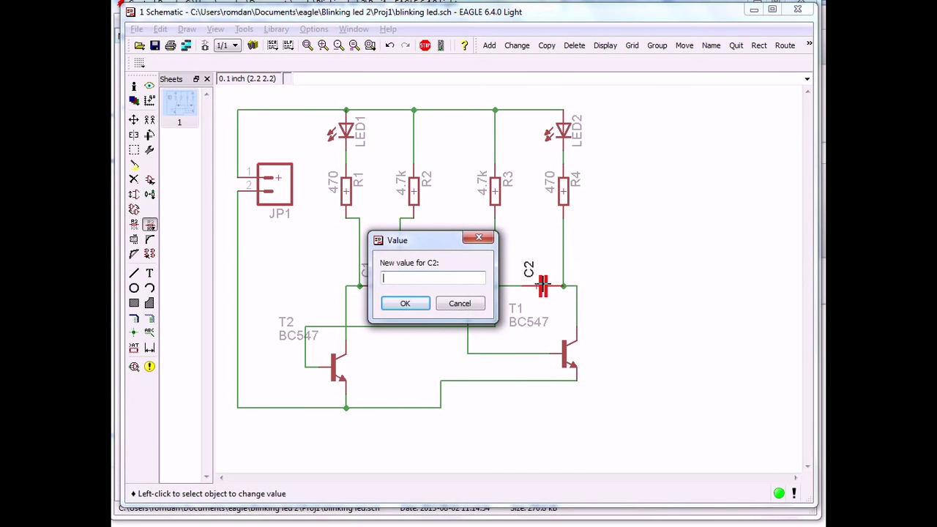
text(47uf)
key(Return)
click(379, 288)
text(47uf)
key(Return)
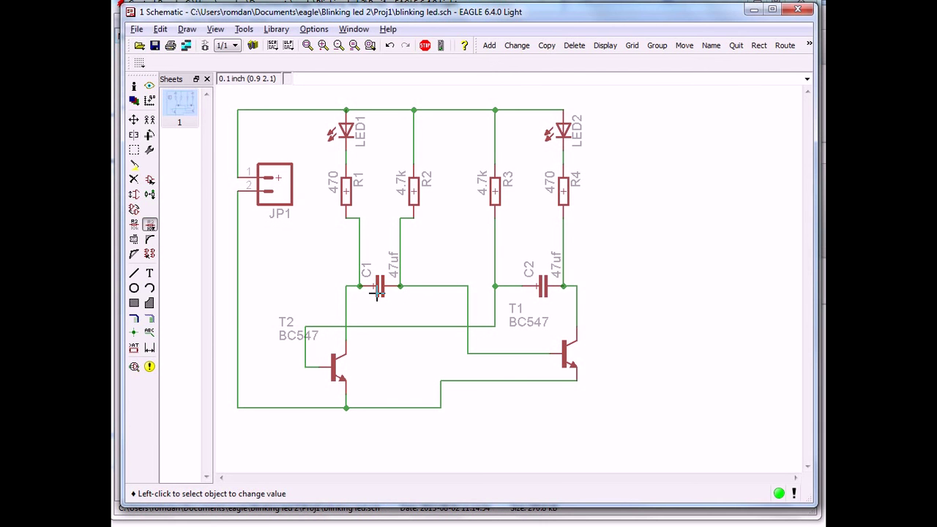
click(134, 367)
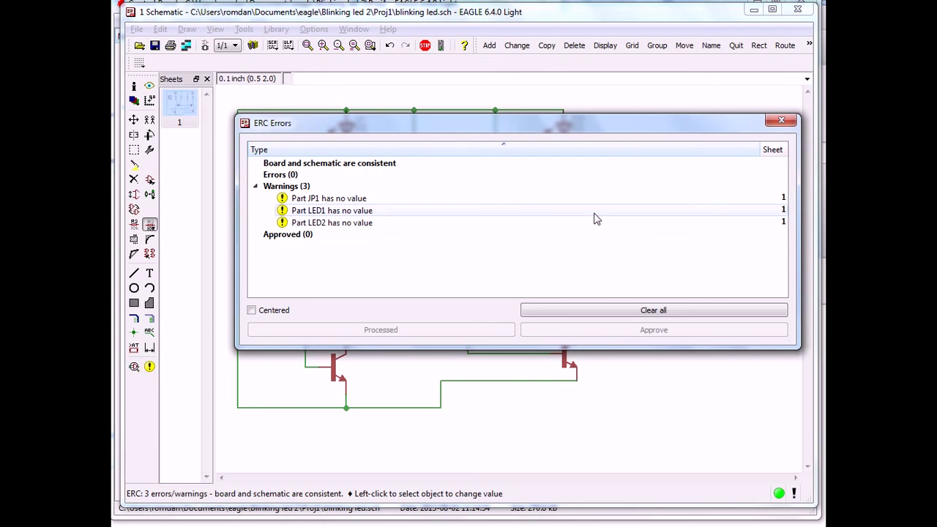
click(787, 122)
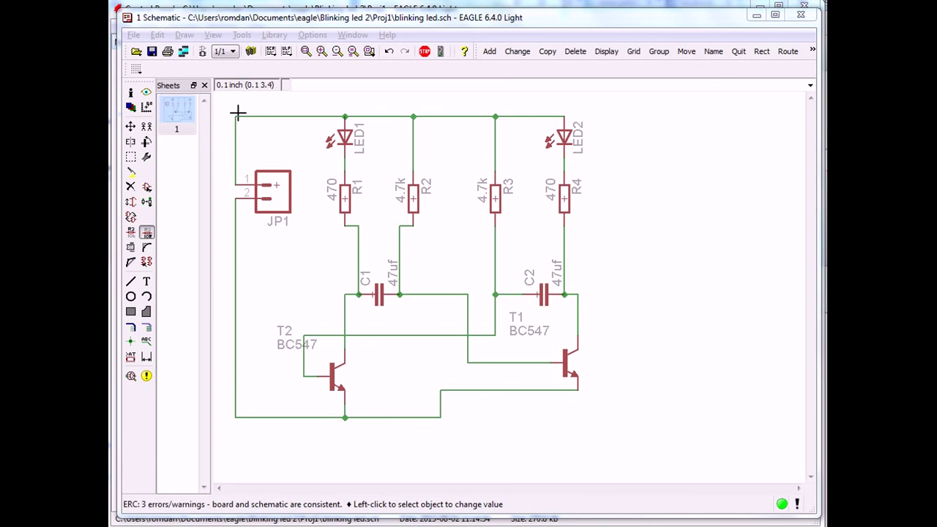
Switch to the board layout and move the outline's right edge outward until the board is slightly wider than tall
click(201, 52)
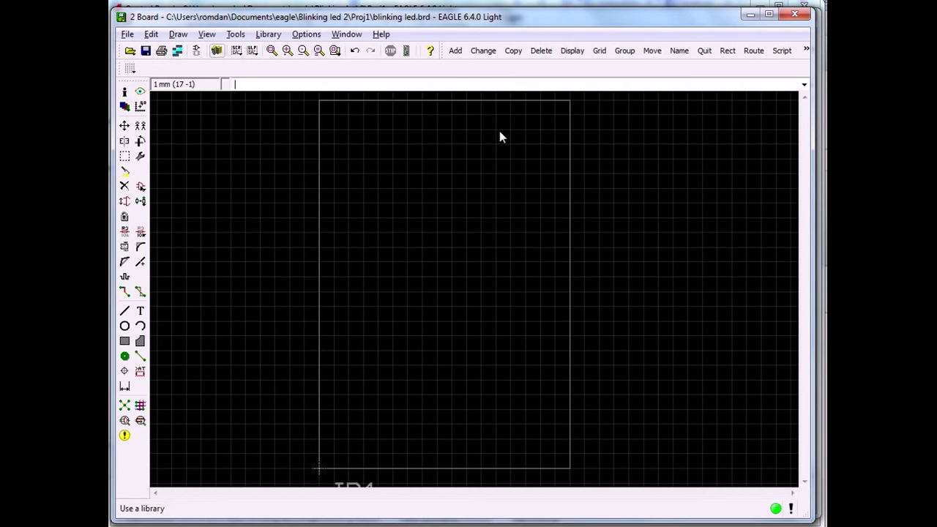
key(alt+F2)
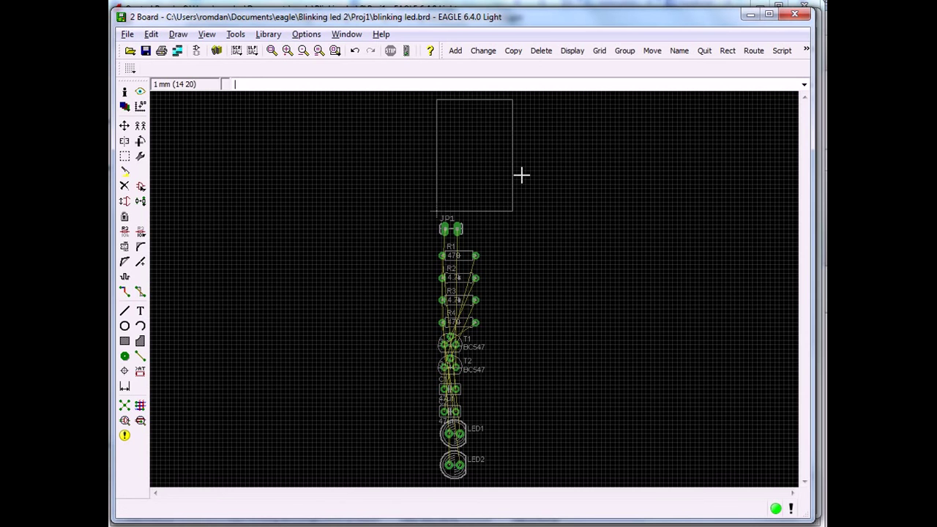
key(F7)
click(513, 167)
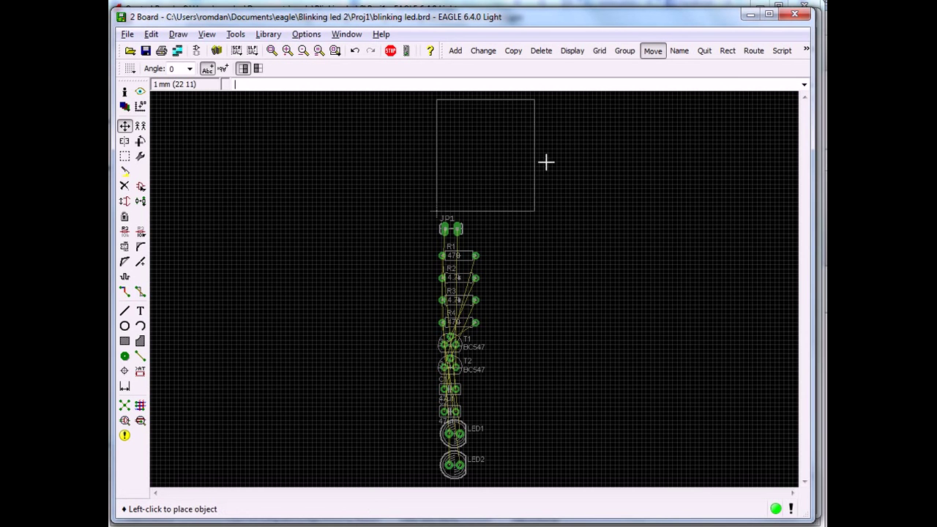
click(564, 162)
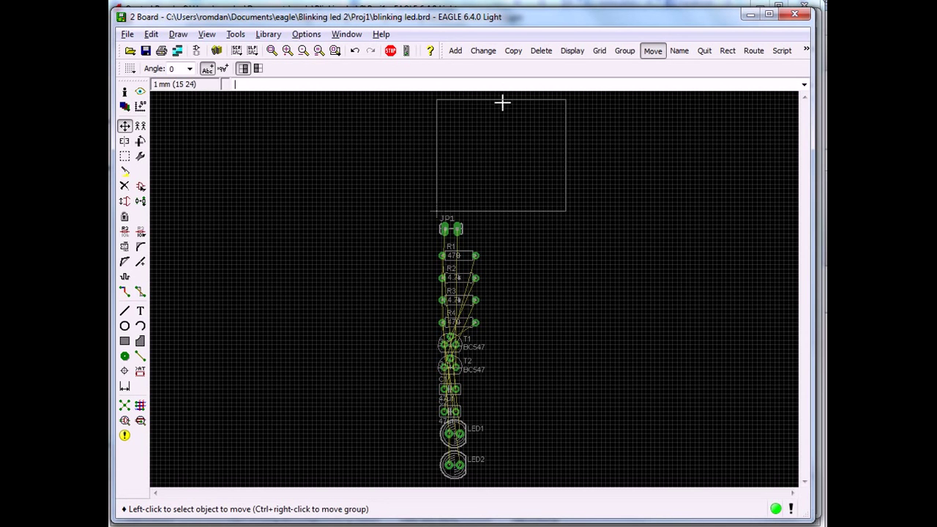
Lower the top edge of the board outline to a height of about 18 mm, keeping the corners square
scroll(623, 130, down, 2)
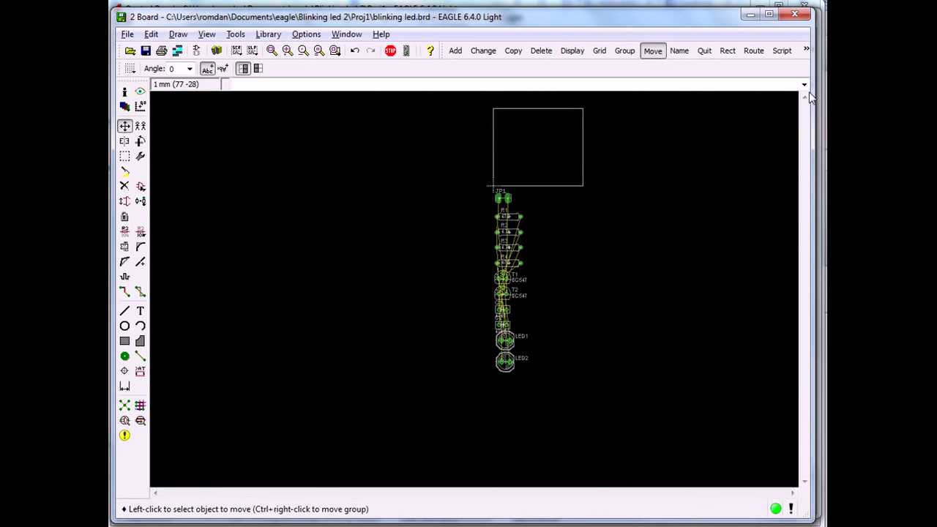
click(557, 109)
scroll(554, 138, up, 1)
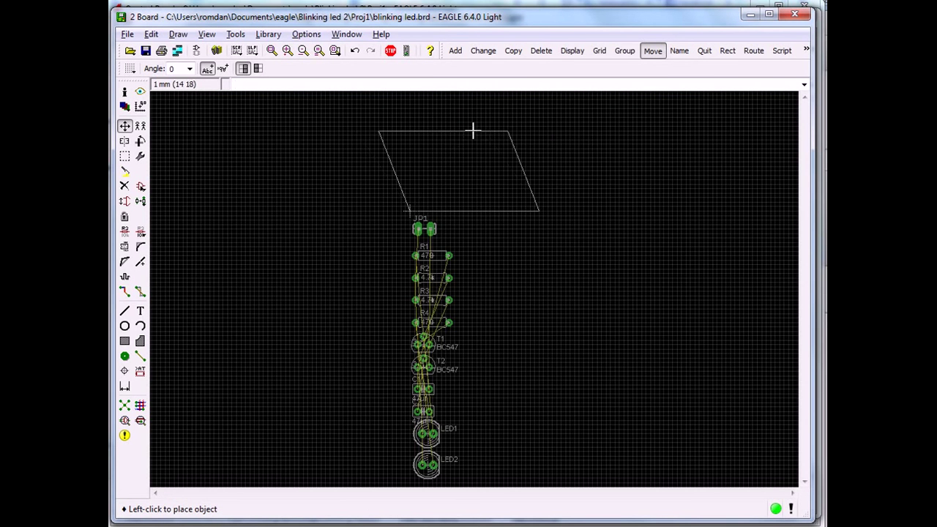
click(502, 131)
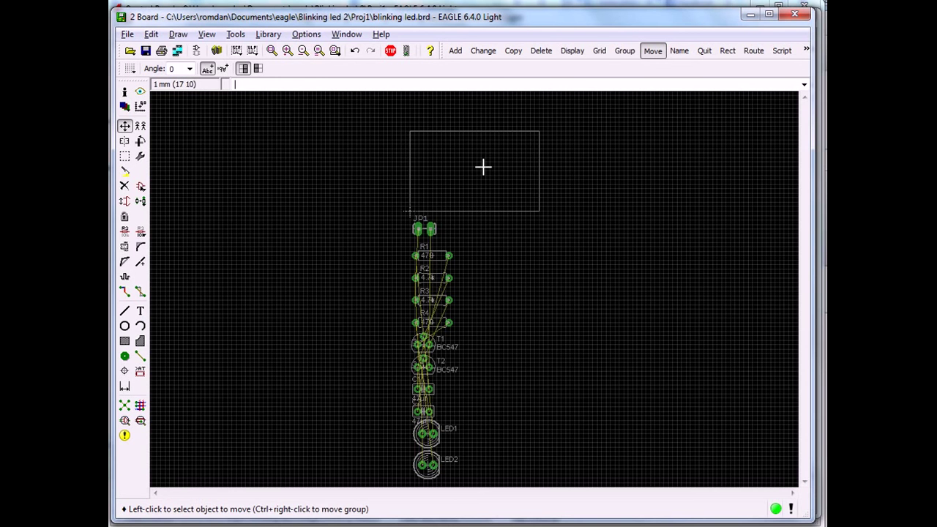
Confirm the 1 mm grid and place JP1, rotated to 270 degrees, near the top middle of the board outline
click(129, 68)
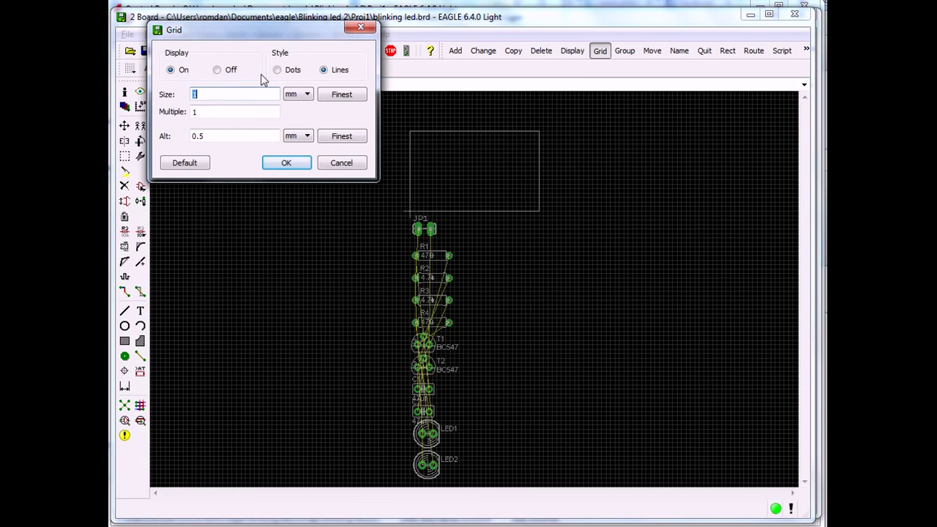
click(288, 163)
click(425, 229)
right_click(424, 229)
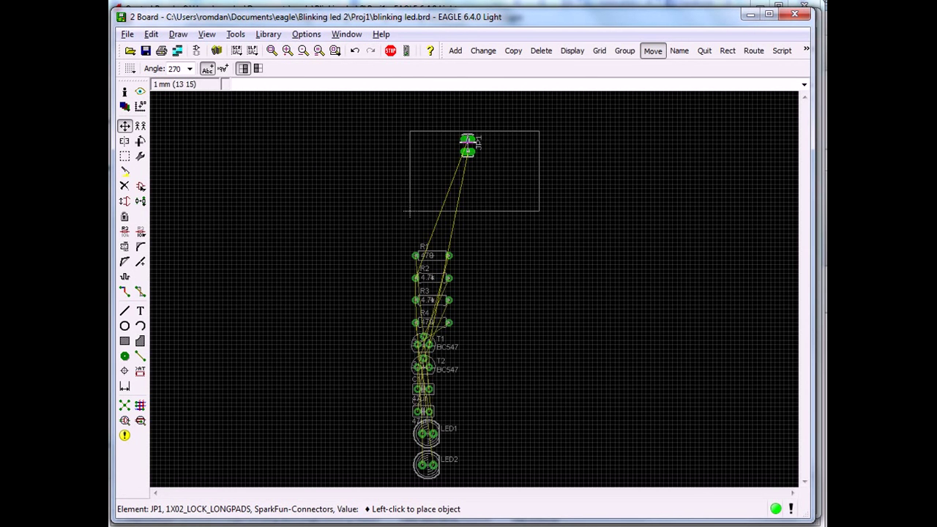
click(467, 145)
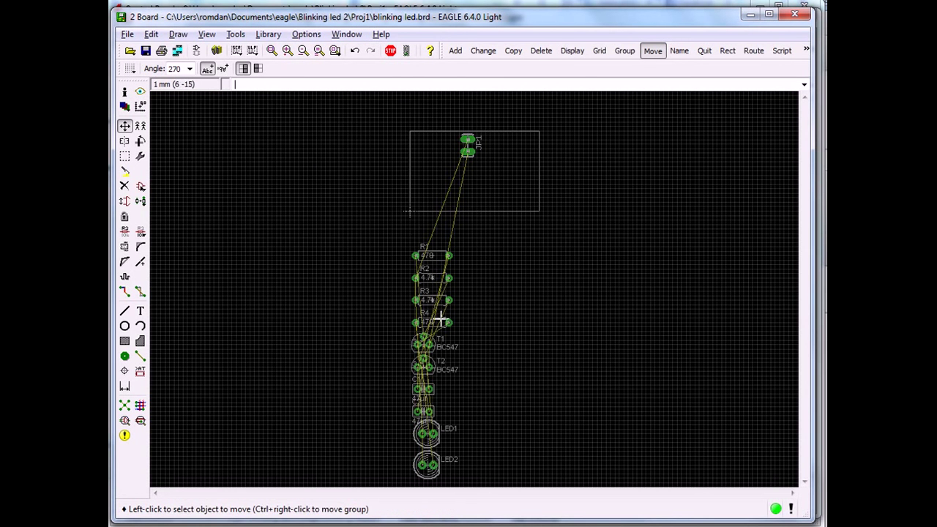
Place LED1, rotated to 180 degrees, to the left of JP1 inside the board outline
click(427, 433)
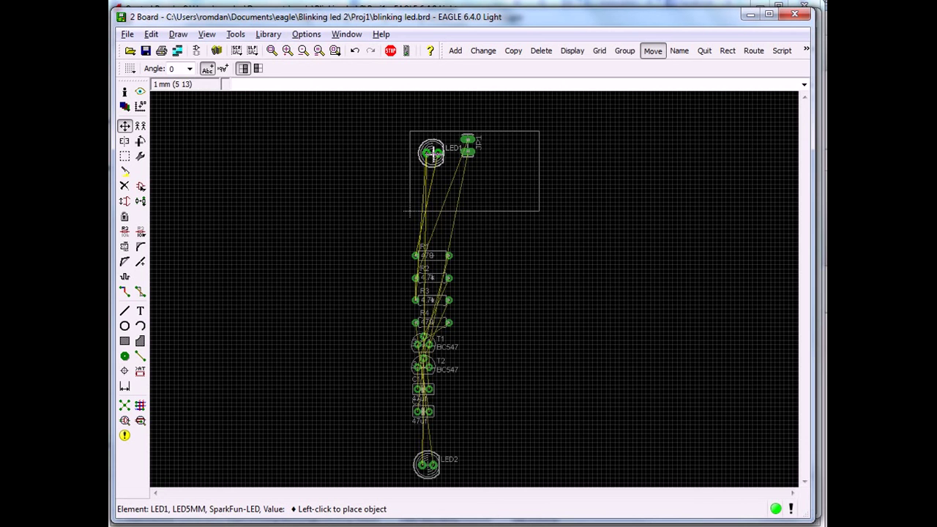
right_click(432, 152)
click(436, 144)
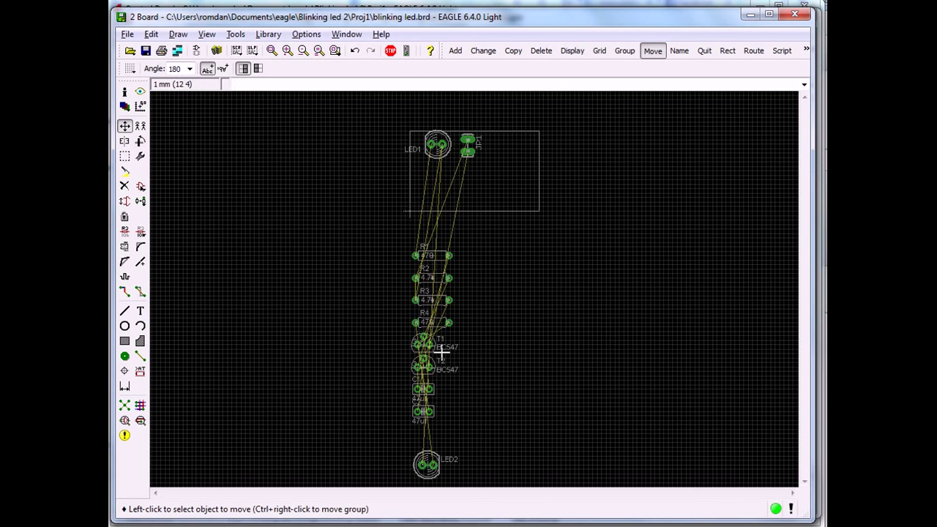
Enlarge the board outline by raising its top edge to about 26 mm and moving its right edge well outward
click(485, 132)
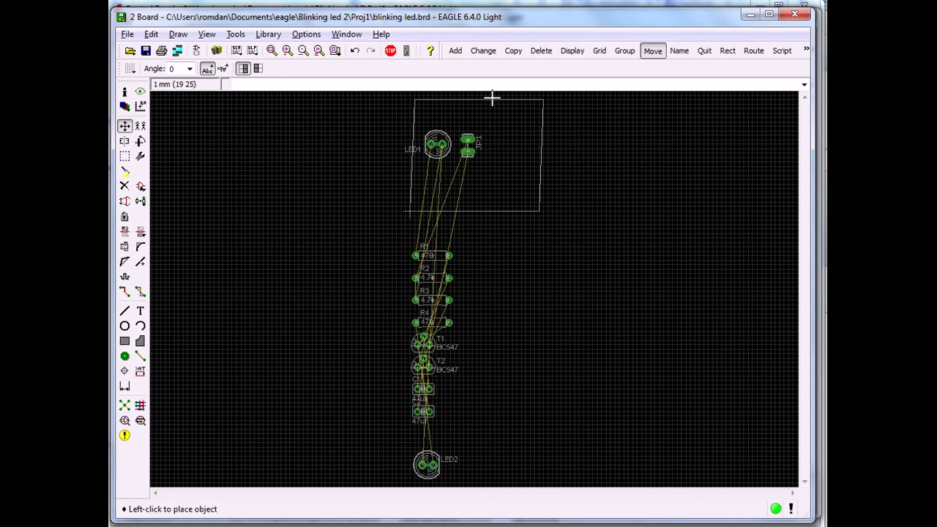
click(488, 96)
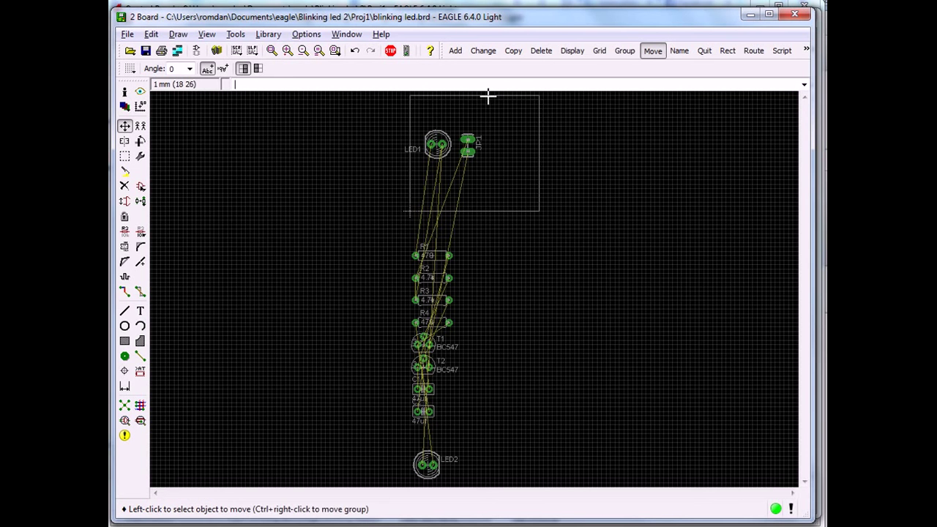
click(540, 155)
click(618, 161)
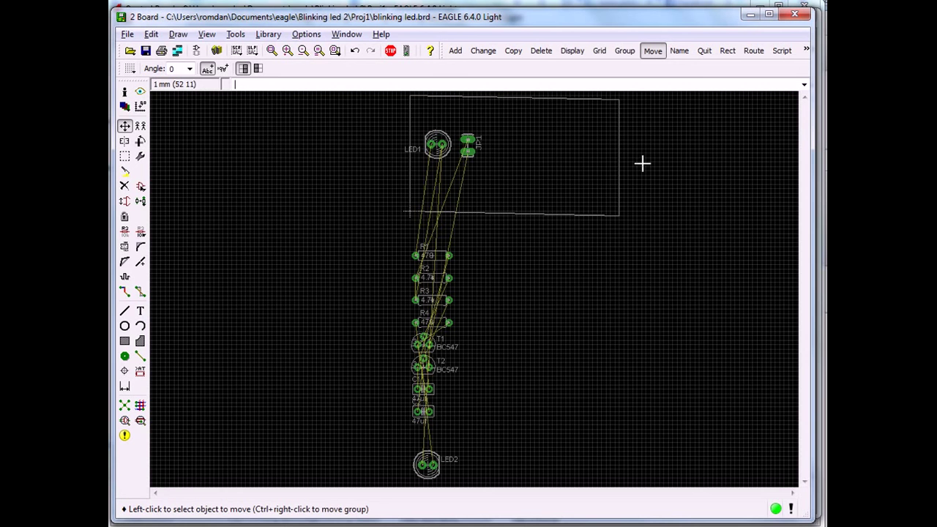
Move LED1 to the board's upper left corner at 180 degrees and JP1 directly beside it at 270 degrees
click(437, 146)
right_click(433, 132)
right_click(433, 128)
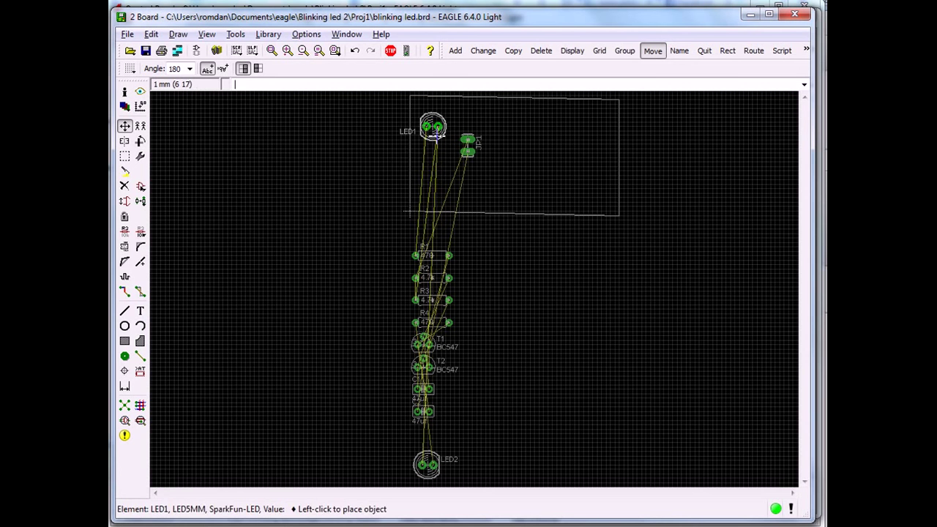
click(432, 109)
click(469, 147)
right_click(470, 147)
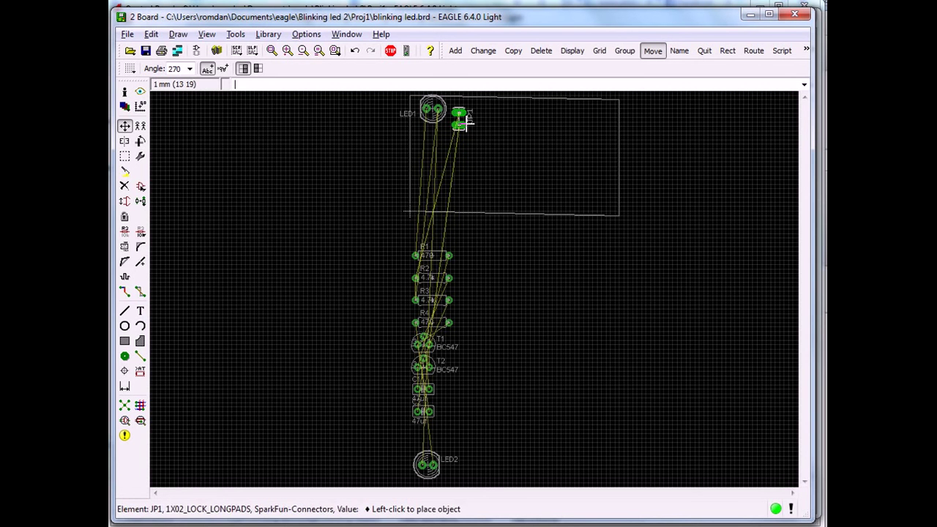
click(468, 114)
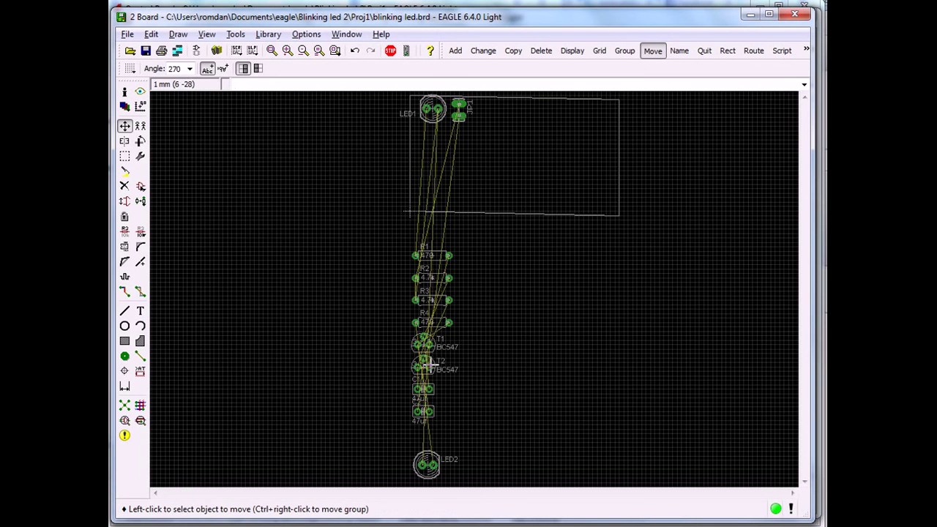
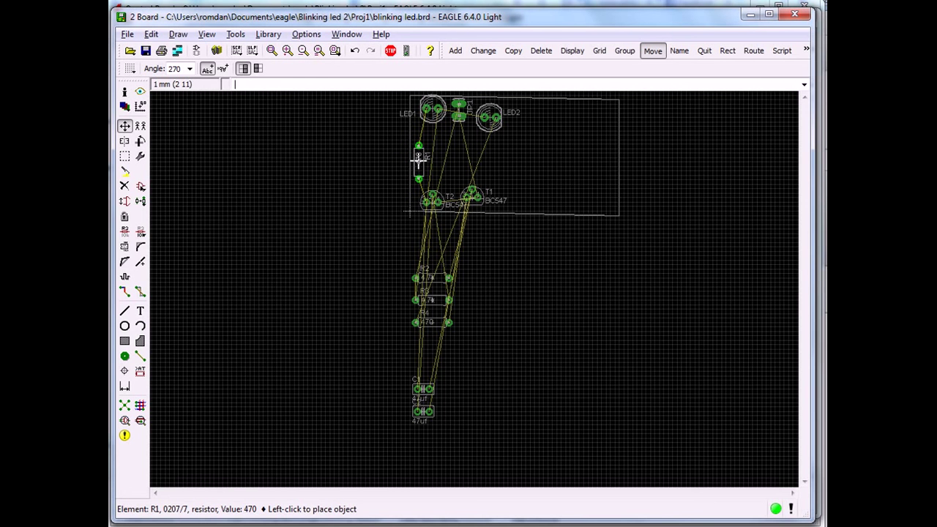
Place R1 vertically at 270 degrees just below LED1, along the board's left edge
click(419, 149)
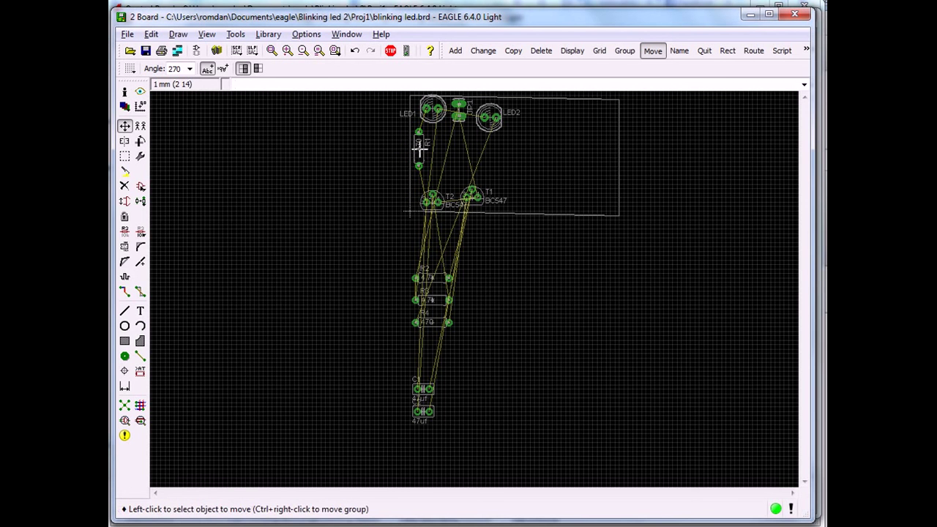
Move R2 into the board outline, rotated to 270 degrees, to the right of R1 with room for another resistor between them
click(430, 276)
right_click(432, 153)
right_click(410, 165)
right_click(414, 158)
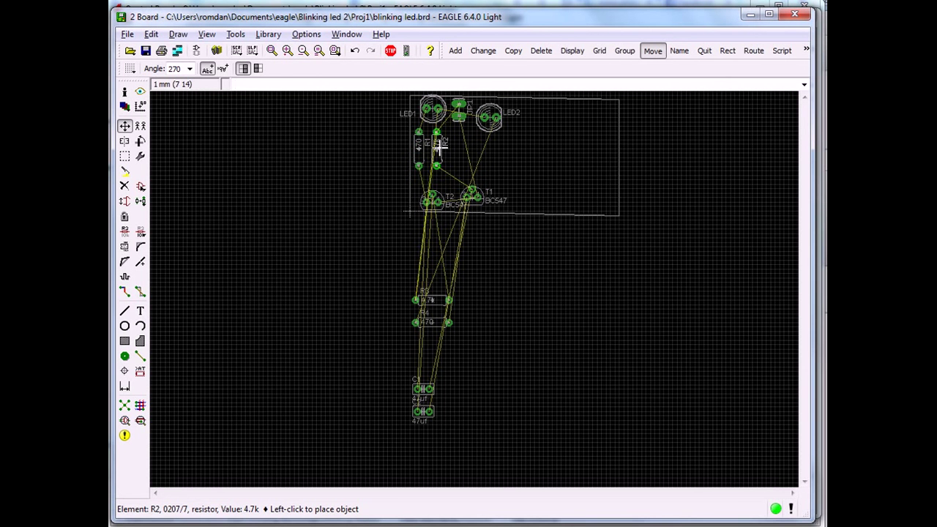
click(454, 150)
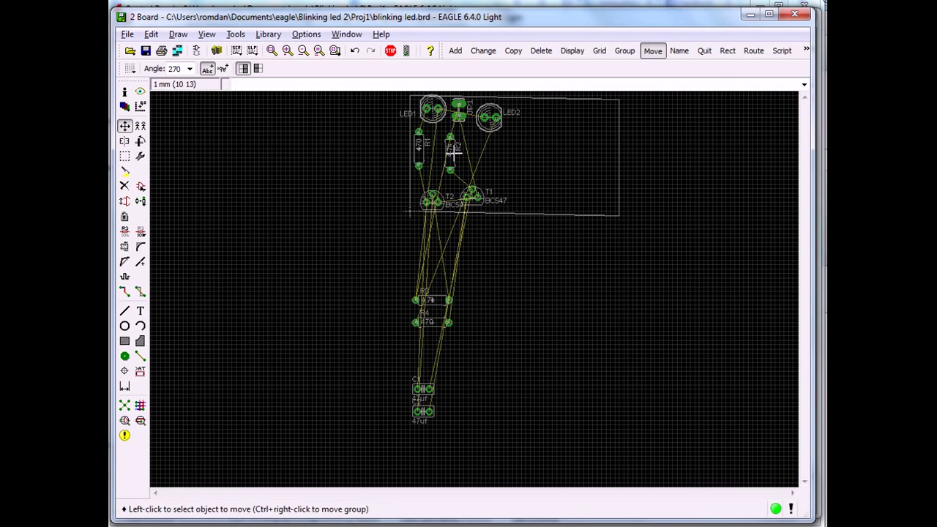
Place R3 vertically at 270 degrees in the gap between R1 and R2
click(445, 300)
right_click(492, 248)
right_click(489, 249)
right_click(426, 152)
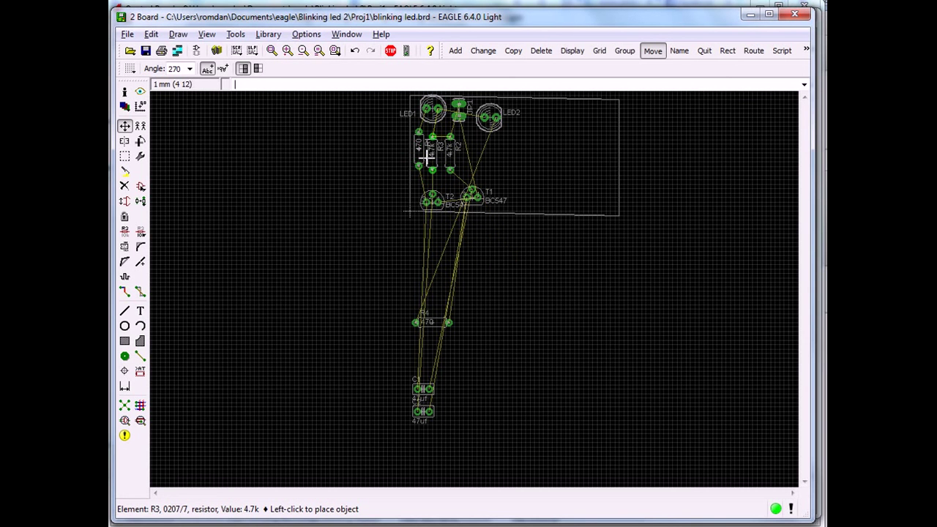
click(426, 153)
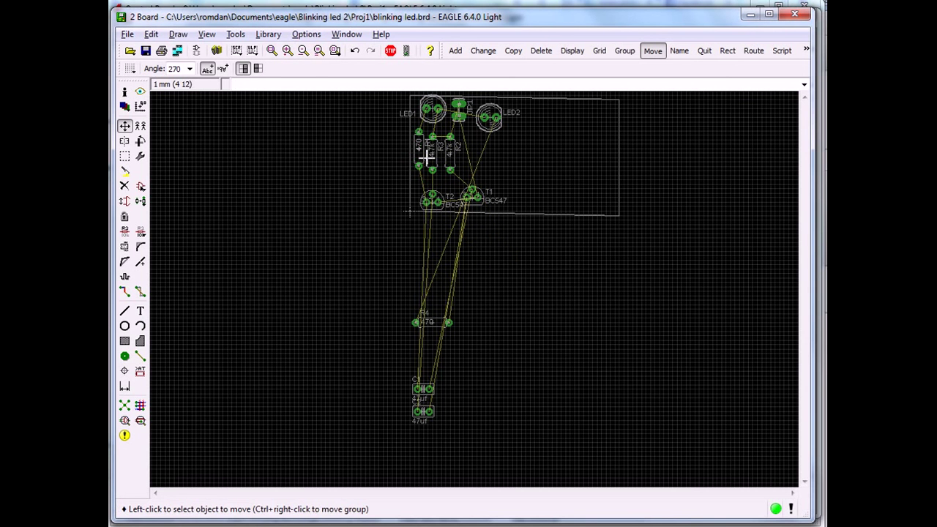
Place R4 vertically at 270 degrees directly to the right of R2, level with it
click(430, 321)
right_click(489, 167)
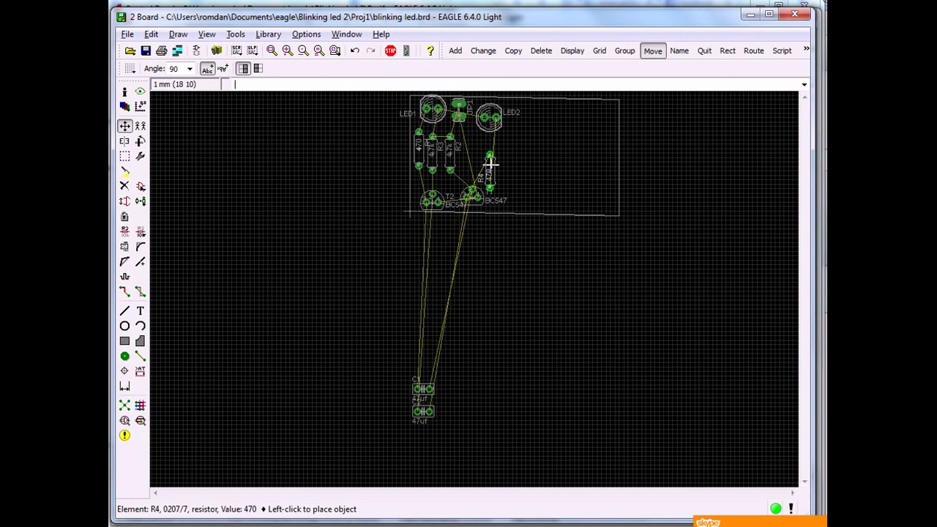
right_click(481, 155)
right_click(480, 157)
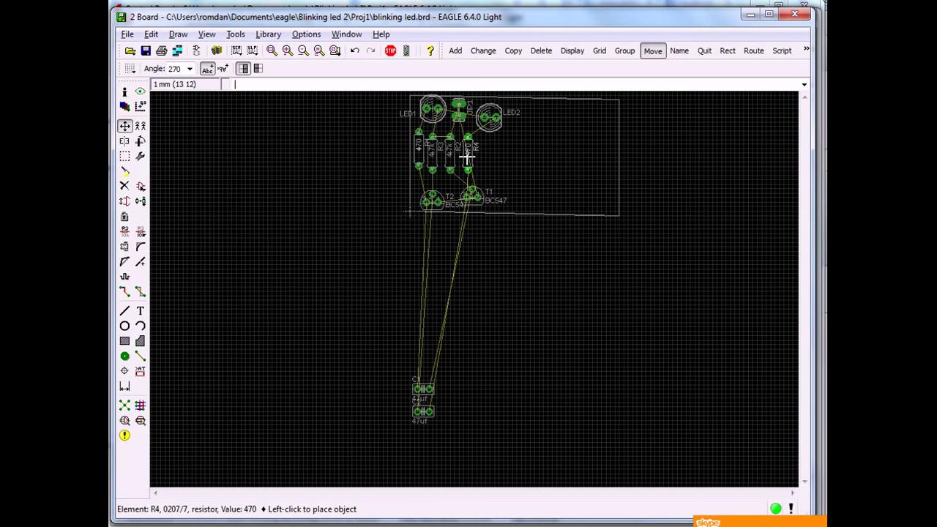
click(465, 156)
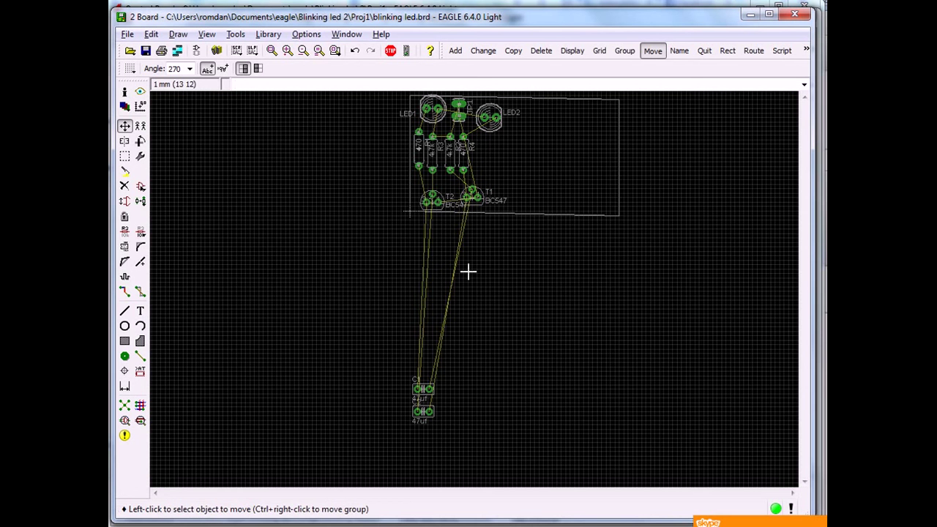
Move capacitors C1 and C2 into the board outline to the right of the transistors, C1 above C2
click(424, 377)
click(530, 148)
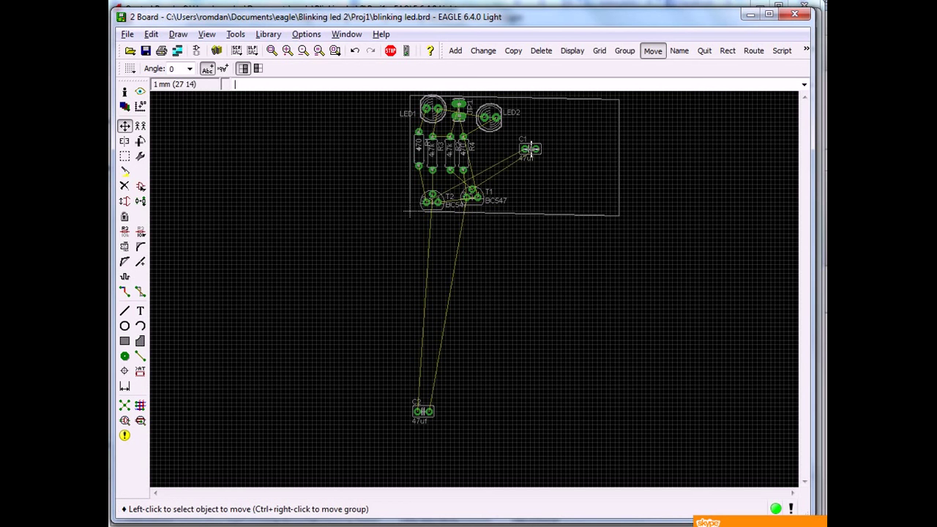
click(425, 413)
click(542, 192)
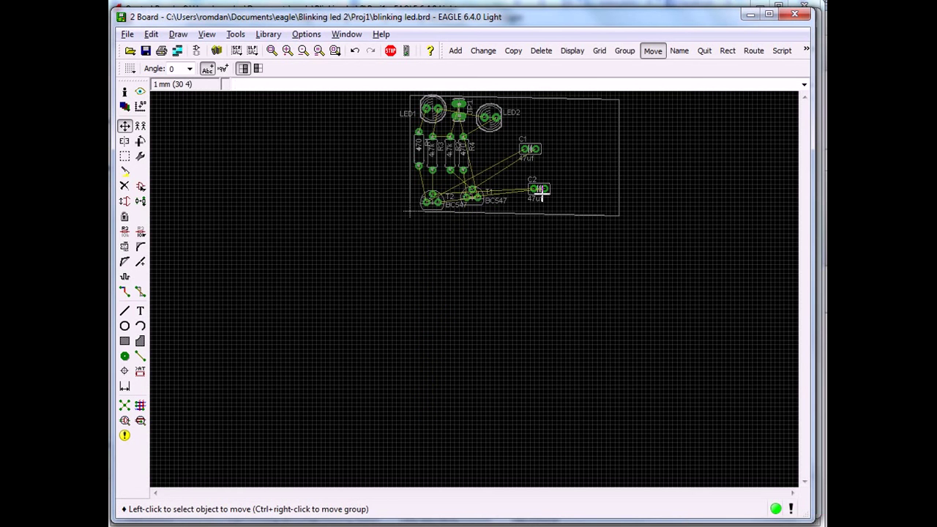
Move the board outline's right edge inward to just beyond C2 so that the outline is a straight rectangle
key(alt+F2)
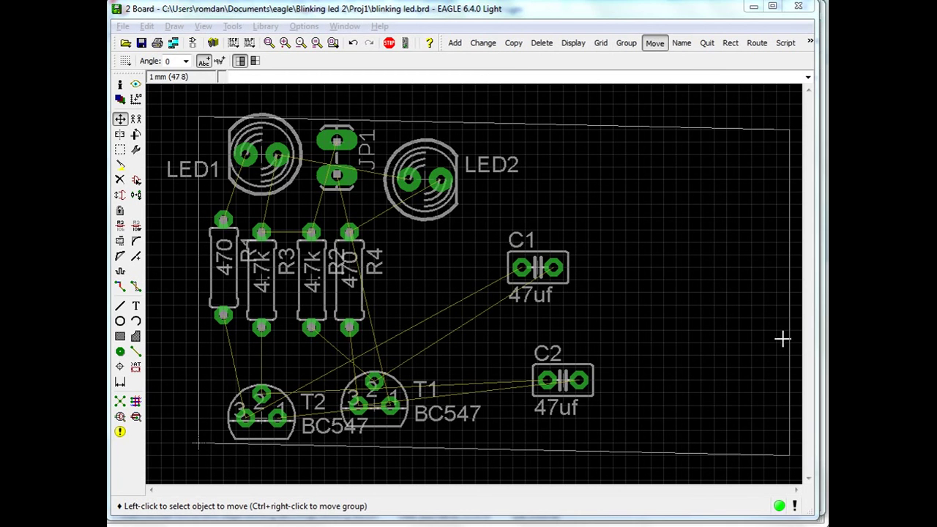
click(786, 298)
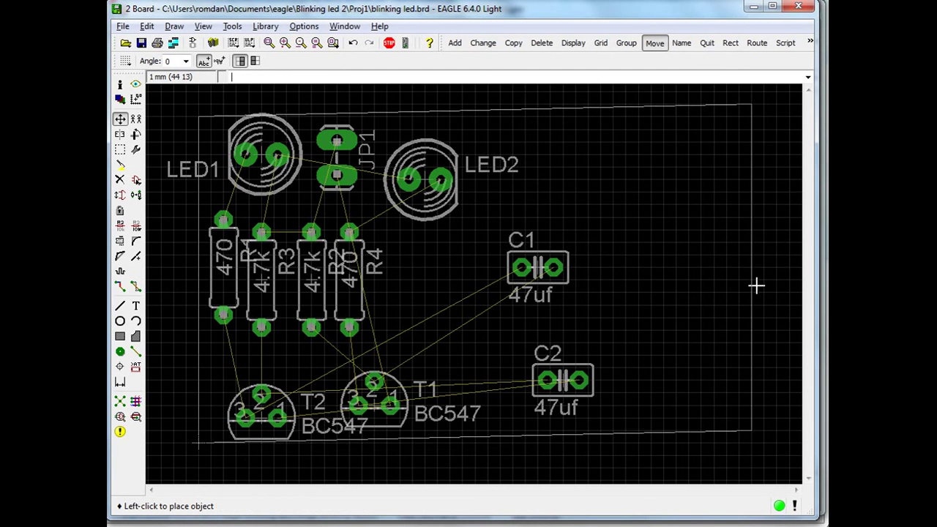
key(Escape)
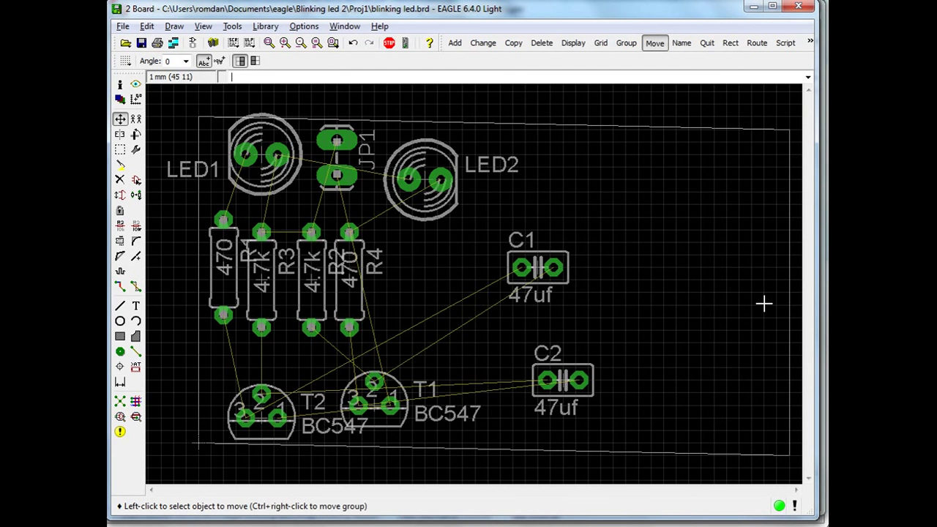
click(789, 298)
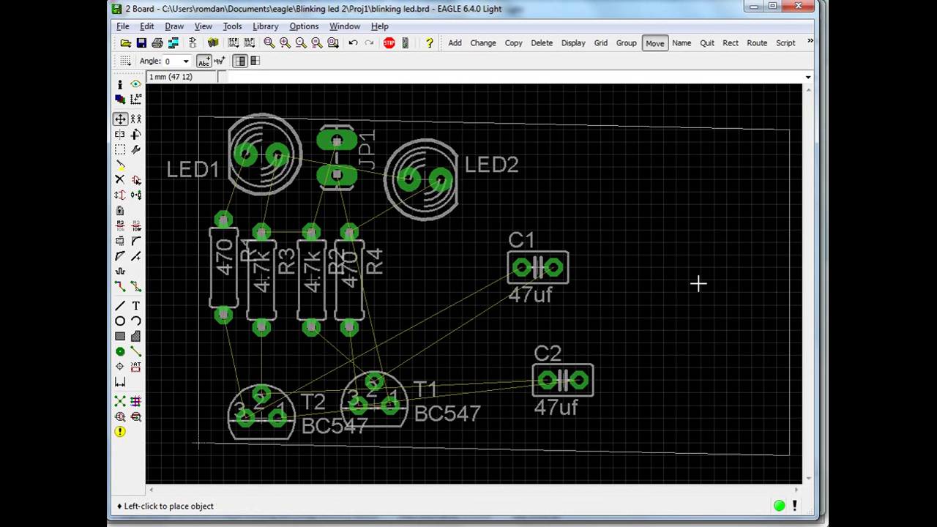
click(605, 278)
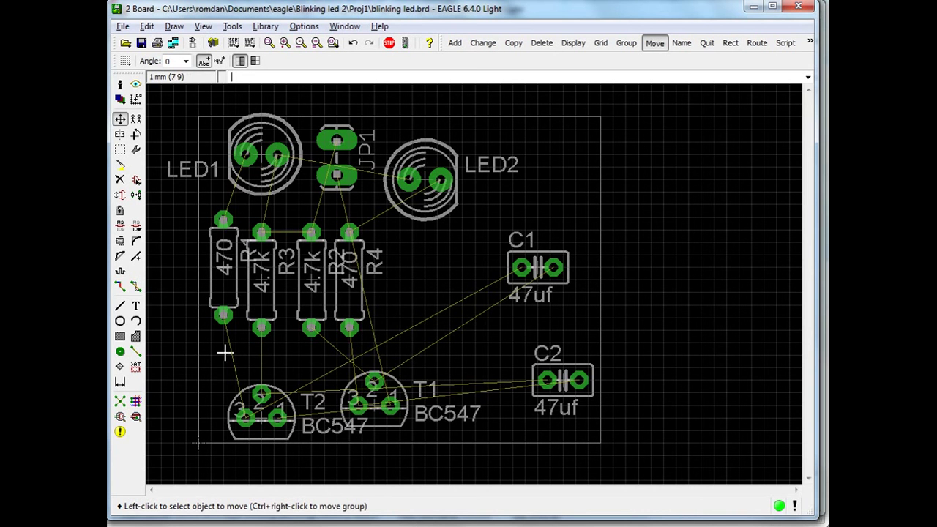
Recalculate the airwires and move R3, R2 and R4 up so they line up with R1
click(121, 402)
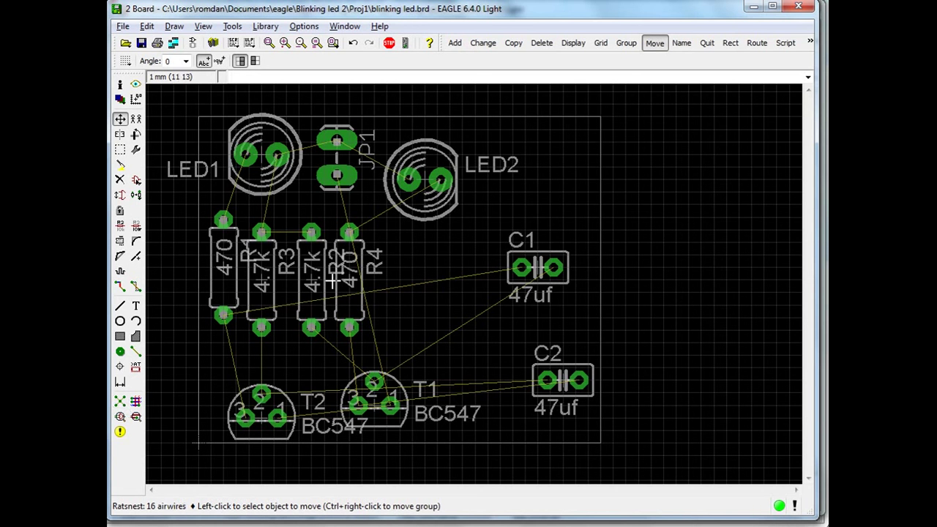
click(264, 268)
click(264, 256)
click(326, 280)
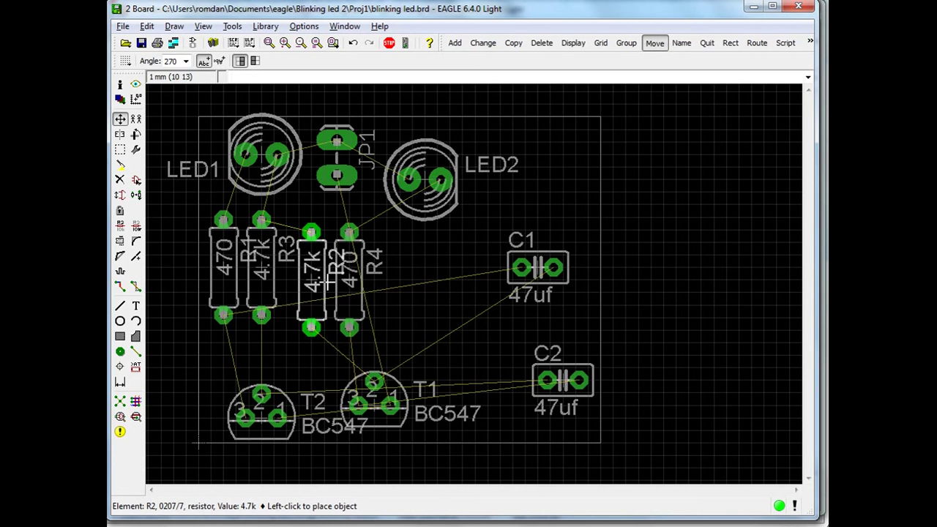
click(324, 265)
click(346, 271)
click(346, 257)
Shift LED1 so it sits directly above R1 and R3, just inside the board's left edge
click(268, 155)
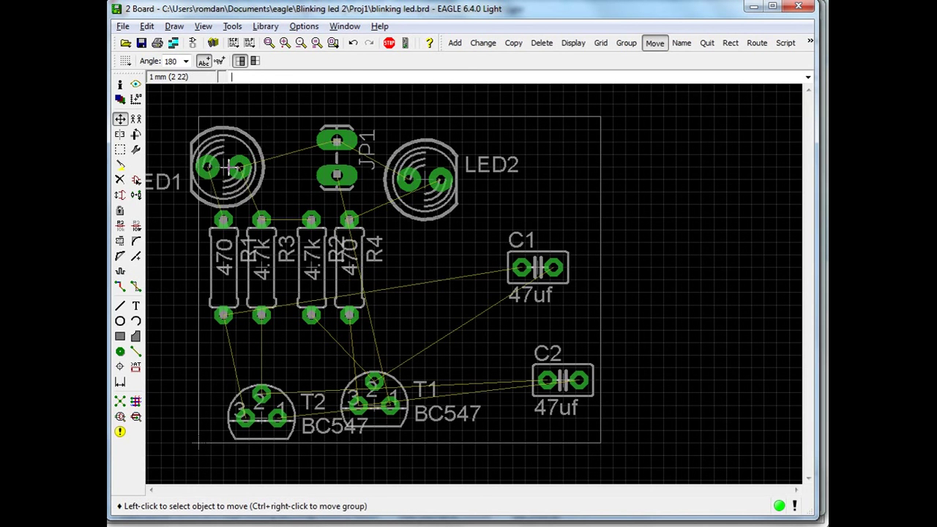
click(236, 168)
click(249, 167)
click(249, 167)
click(226, 167)
Move JP1 close beside LED1 and LED2 close beside JP1, forming a compact row above the resistors
click(336, 160)
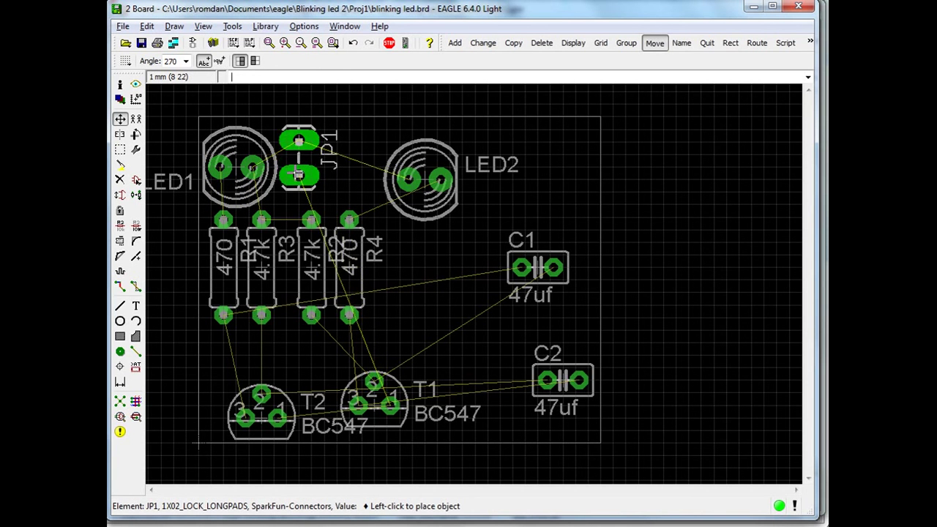
click(293, 171)
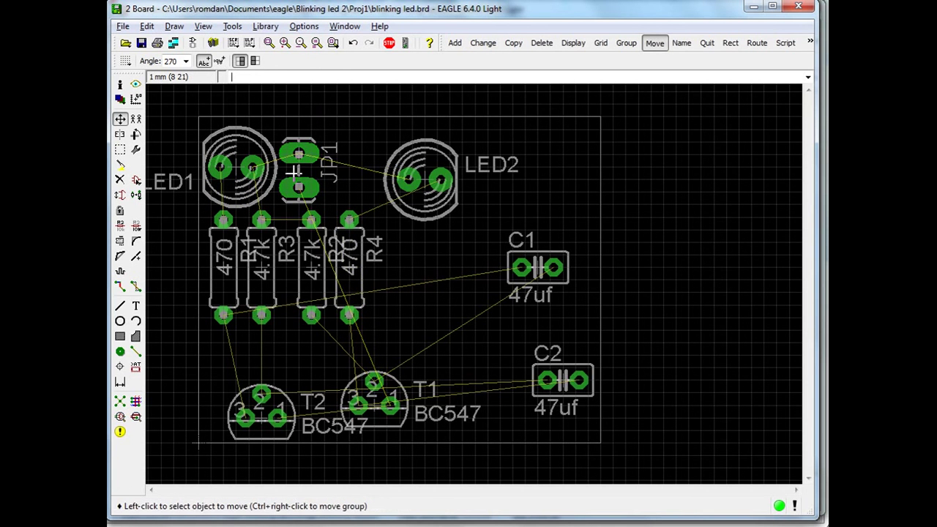
click(423, 183)
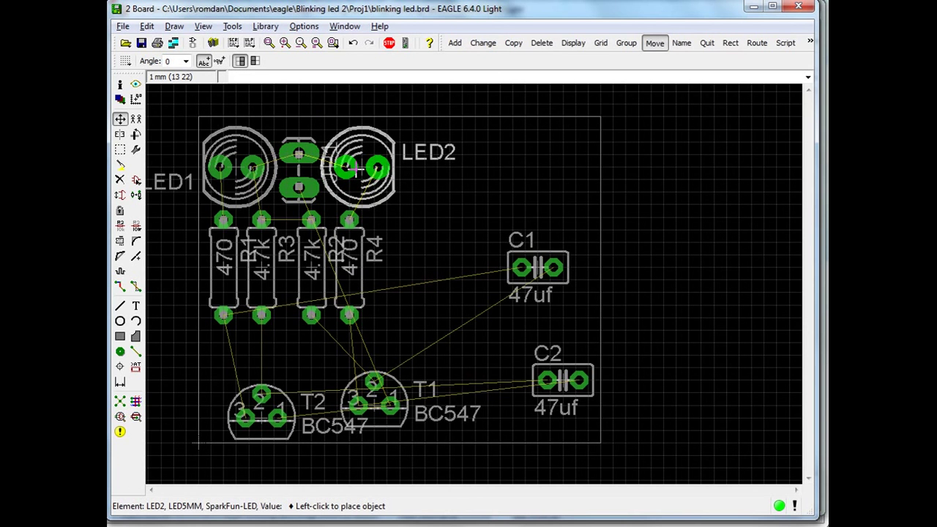
click(354, 170)
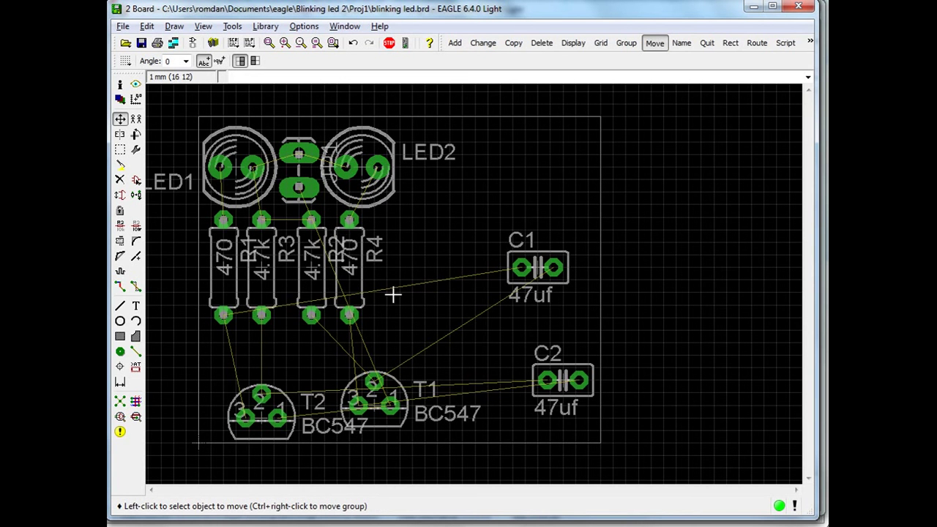
Move transistors T2 and T1 up side by side, directly below the row of resistors
click(261, 416)
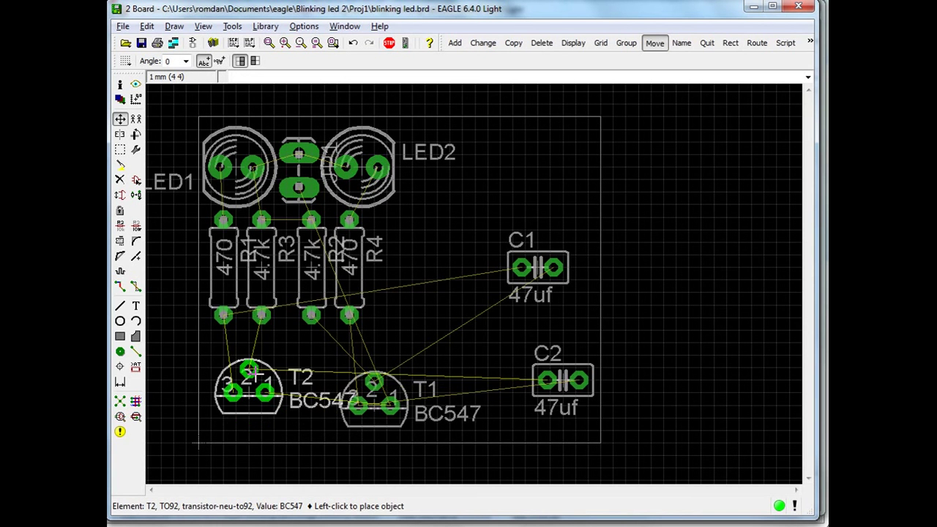
click(261, 352)
click(366, 404)
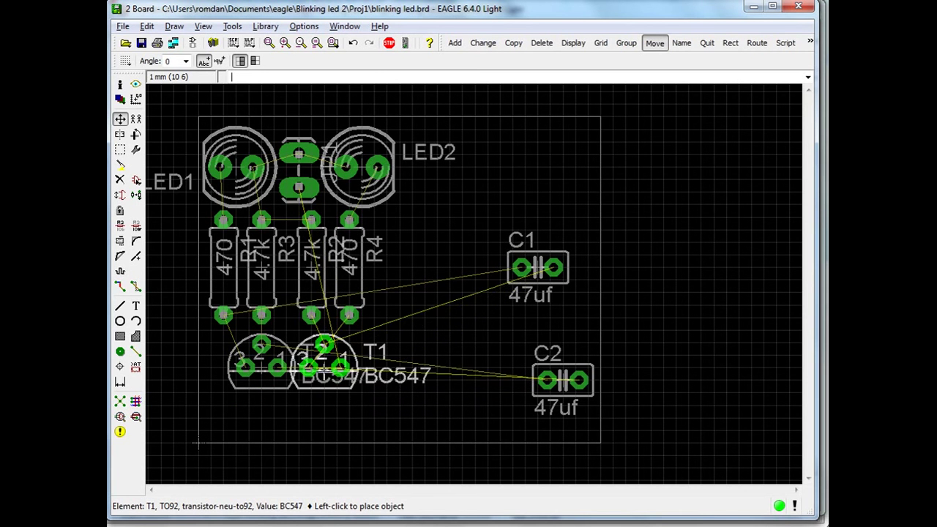
click(336, 363)
Place C1 vertically at 270 degrees to the left of T2, against the board's left edge below R1
click(521, 274)
right_click(223, 381)
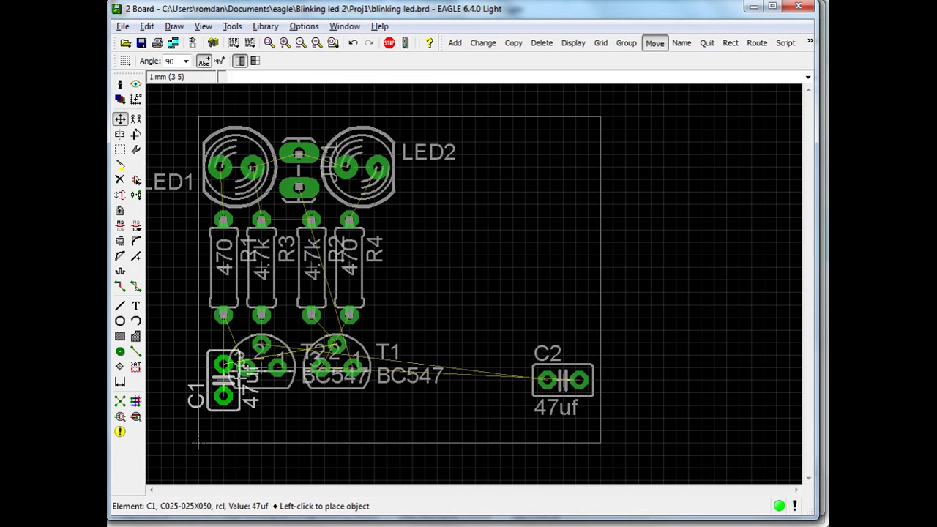
right_click(236, 377)
right_click(233, 369)
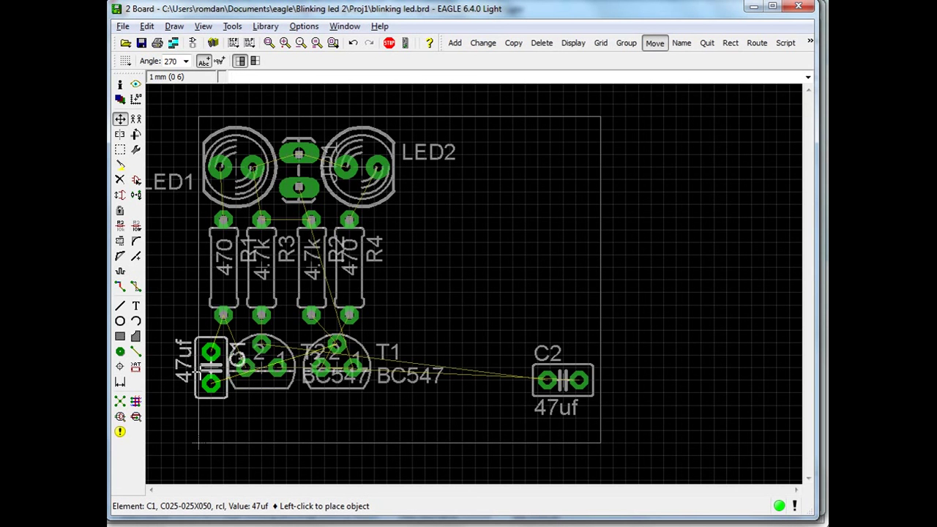
click(211, 370)
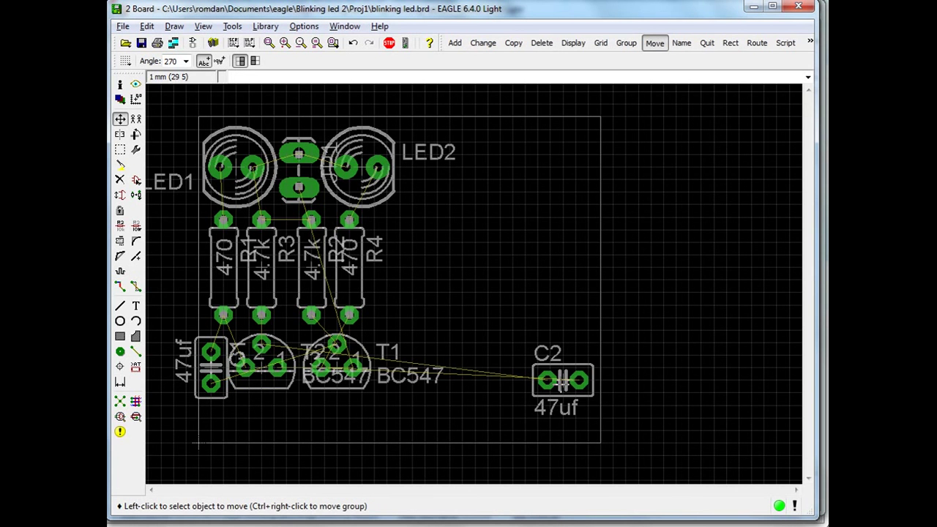
Try C2 horizontally at 0 degrees below and between T2 and T1, and recalculate the airwires
click(562, 380)
click(562, 380)
click(562, 380)
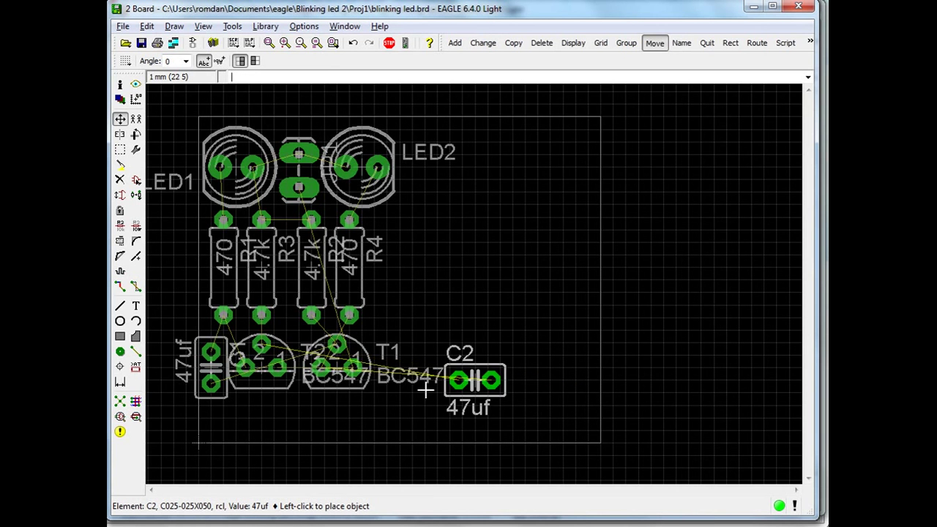
right_click(399, 393)
right_click(399, 393)
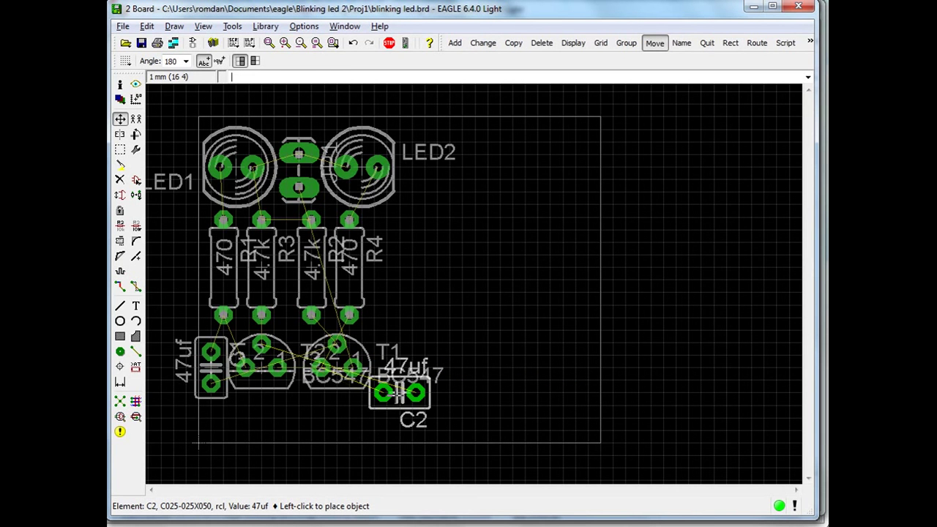
right_click(388, 350)
right_click(326, 401)
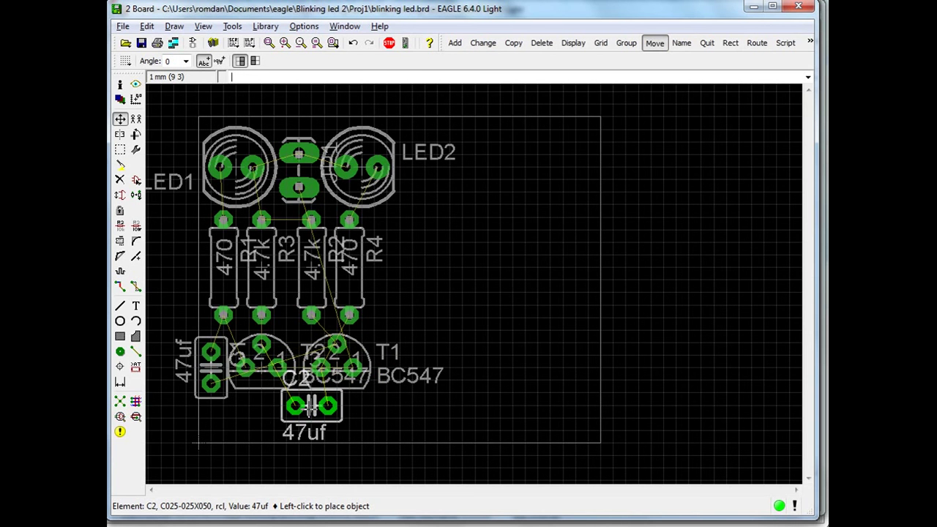
click(311, 406)
click(120, 402)
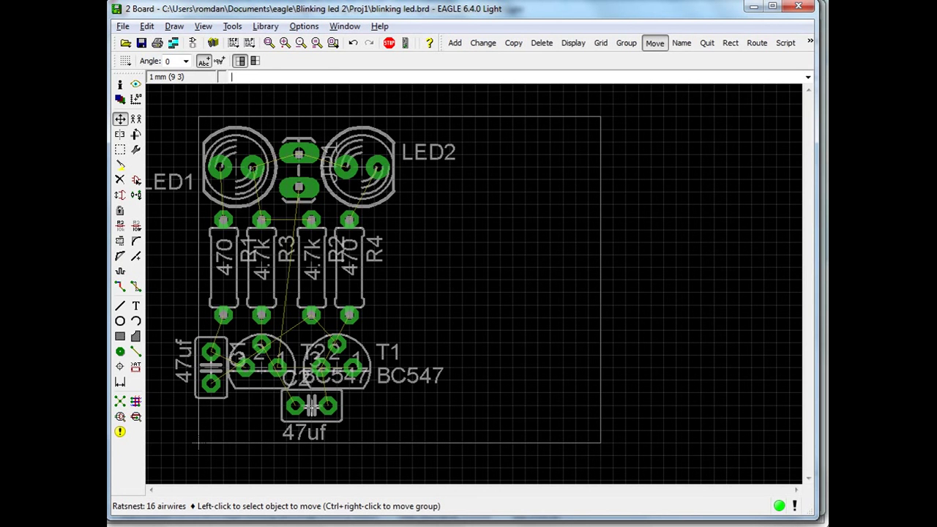
Move C2 to the right of T1, rotated vertically to 270 degrees, just below R4
click(311, 406)
right_click(399, 405)
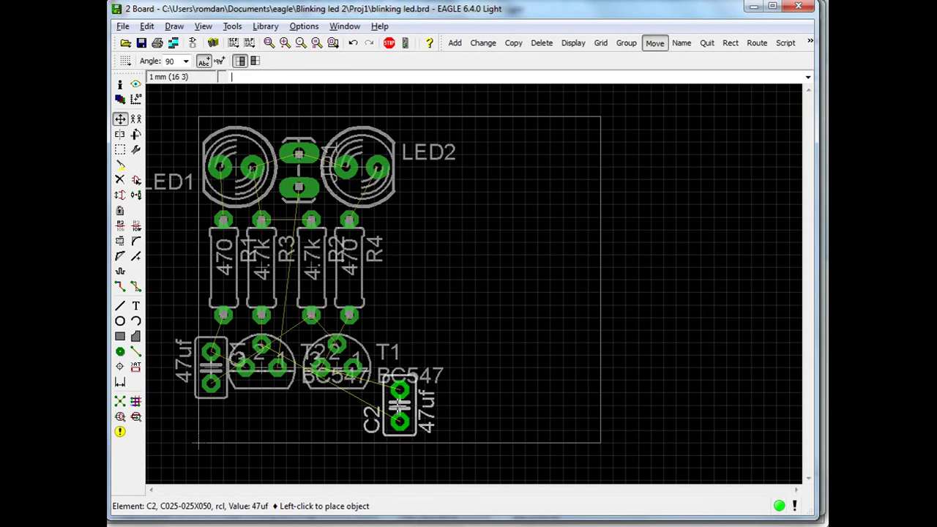
right_click(386, 344)
right_click(387, 343)
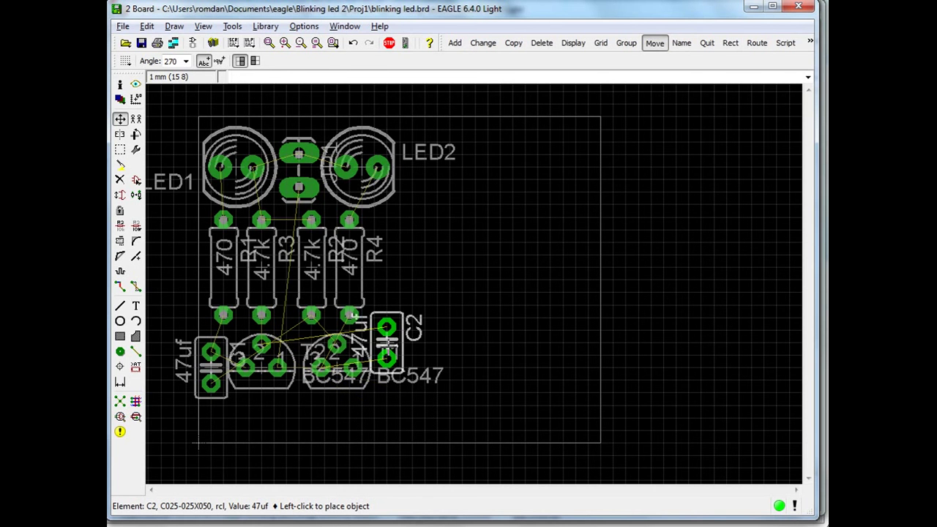
click(386, 342)
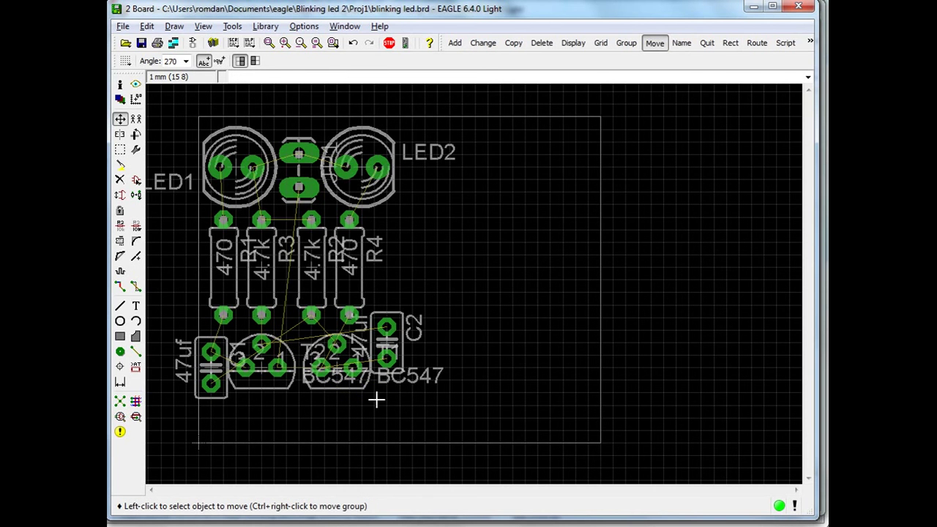
Recalculate the airwires for the new layout and run the electrical rule check
click(120, 401)
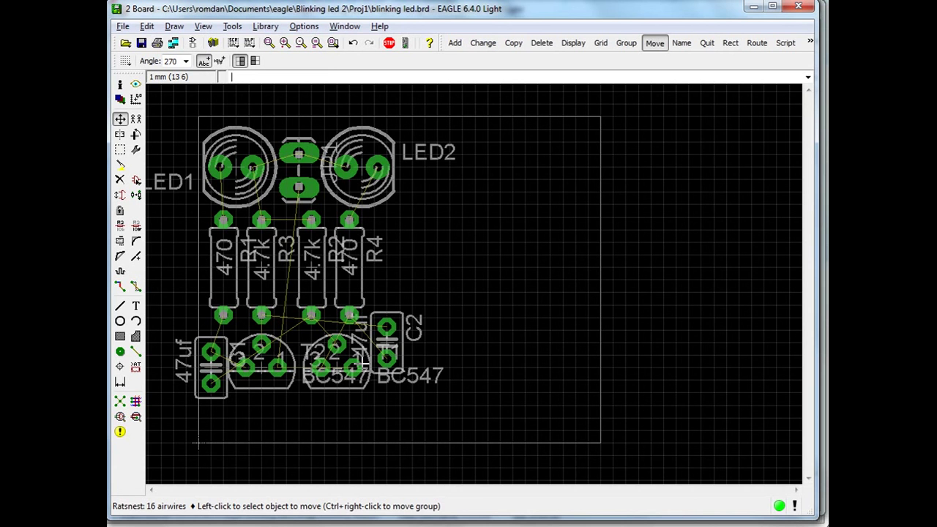
click(122, 417)
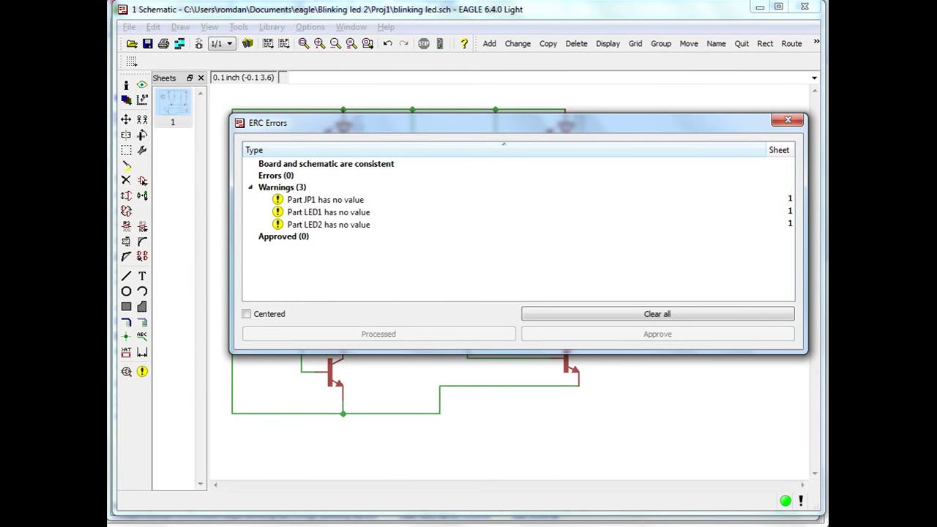
Close the electrical rule check results and open the design rule check settings for the board
click(787, 120)
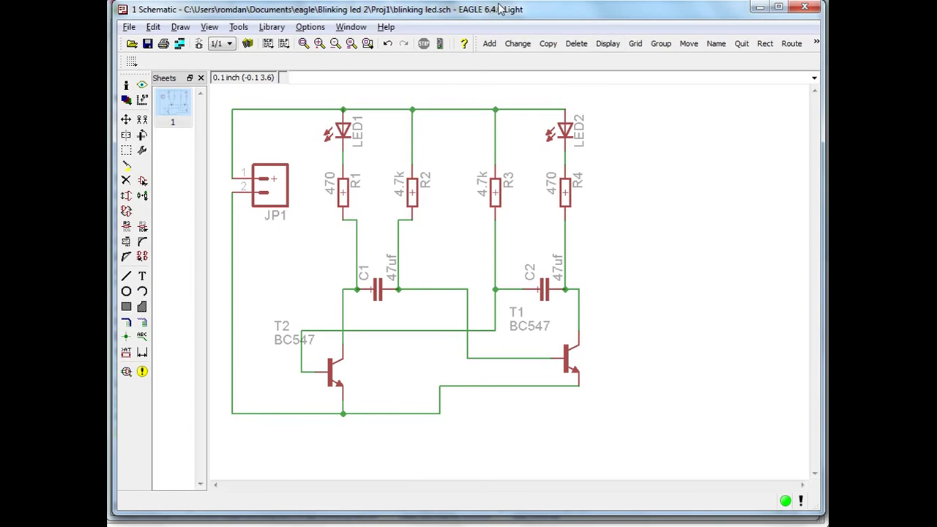
key(alt+Tab)
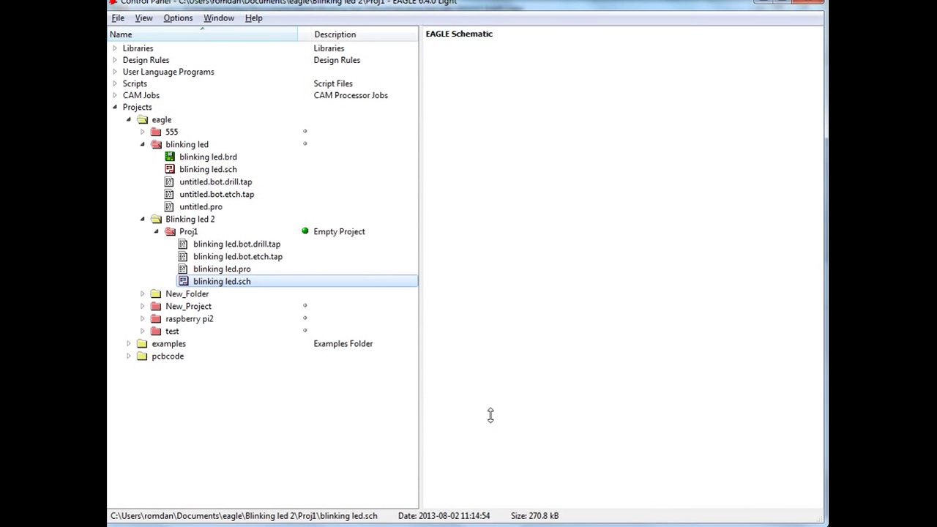
key(alt+Tab)
key(alt+Tab)
click(138, 419)
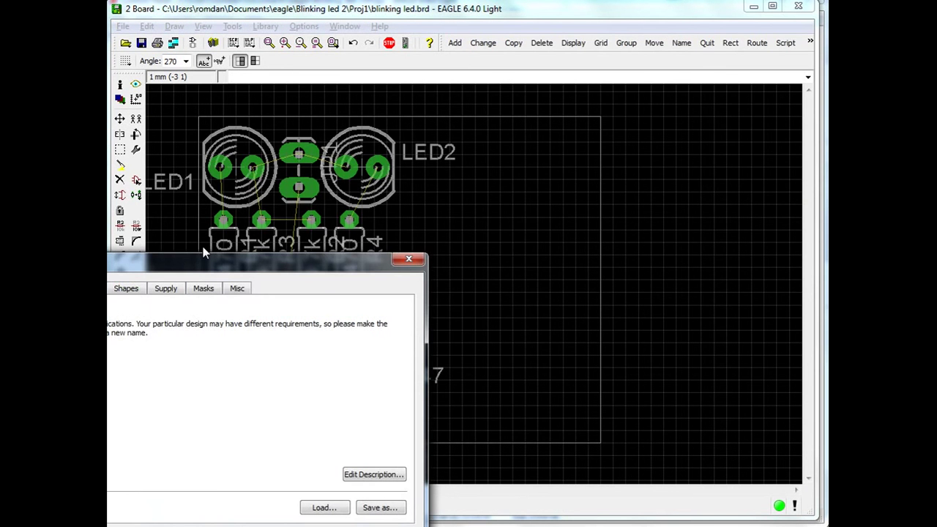
drag(205, 253, 496, 126)
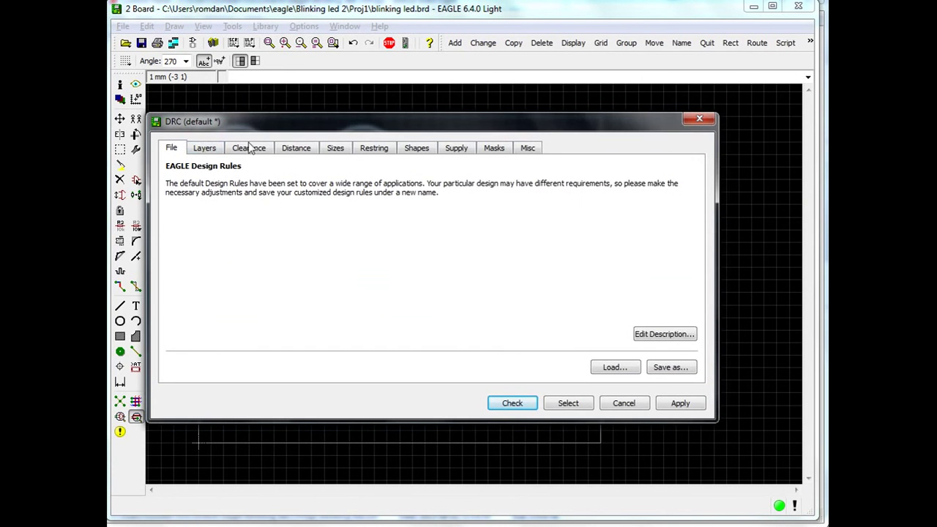
Review the layer, clearance, distance, size and restring rules, and run the design rule check on the board
click(205, 148)
click(245, 150)
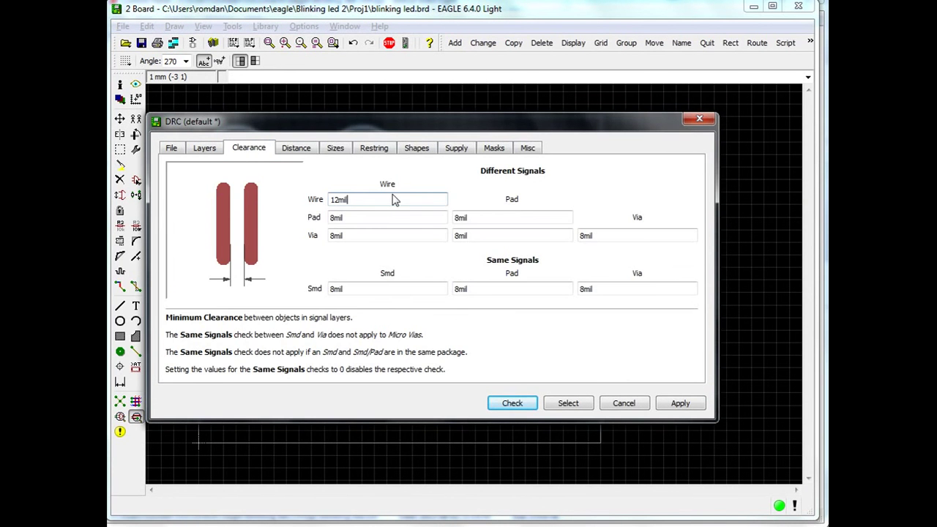
double_click(360, 202)
click(293, 150)
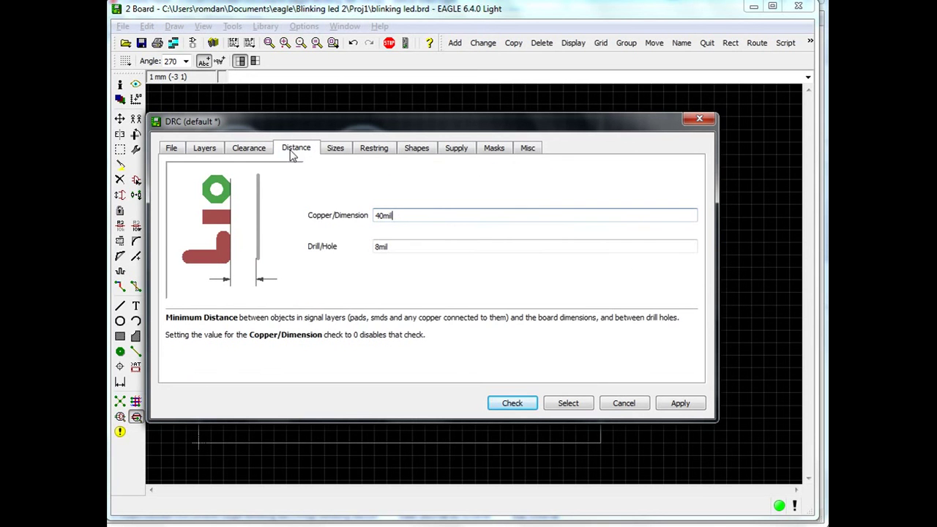
click(337, 153)
double_click(418, 194)
click(371, 149)
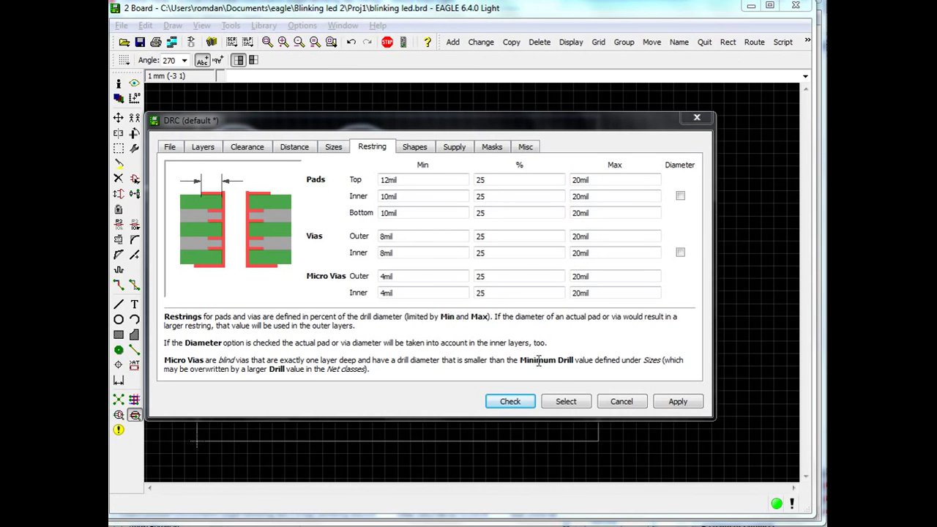
click(511, 401)
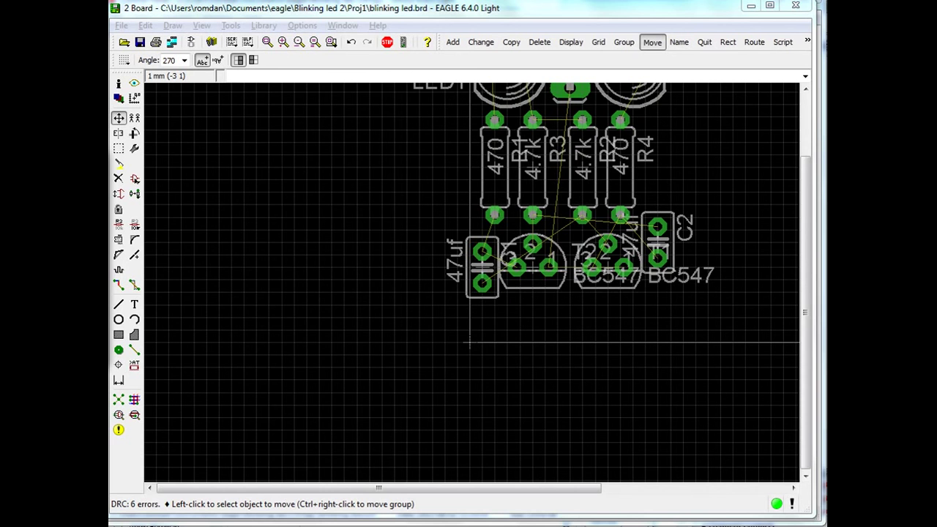
key(Escape)
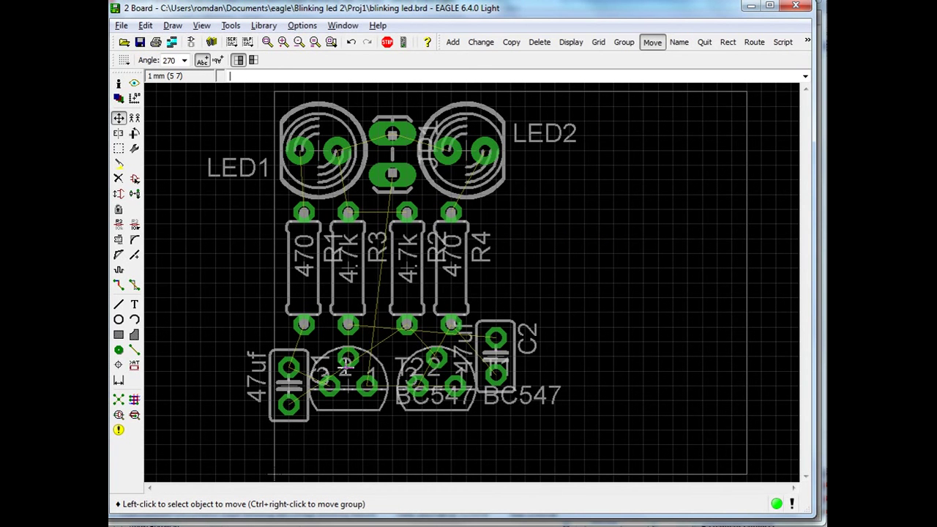
Autoroute the board on the bottom layer only, with direction *, top N/A, a 0.5 mm routing grid and round vias
click(138, 404)
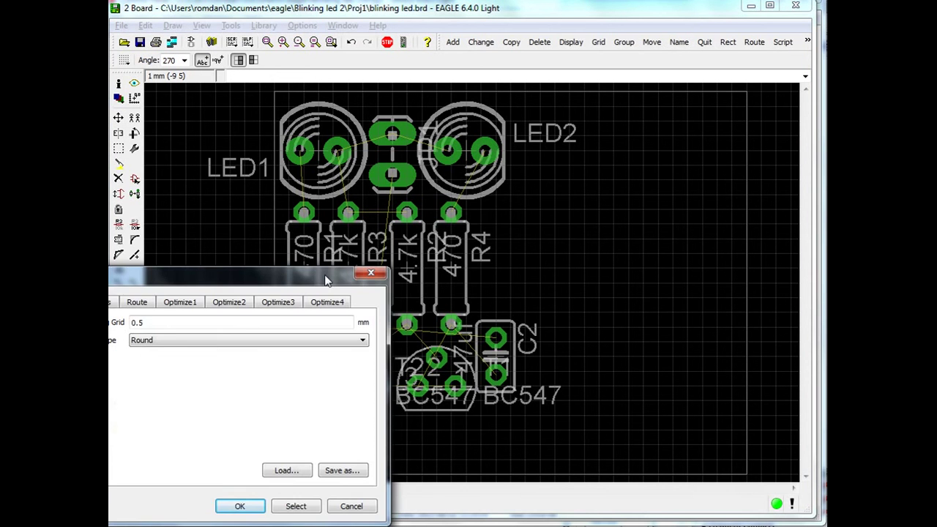
drag(326, 279, 498, 207)
click(342, 252)
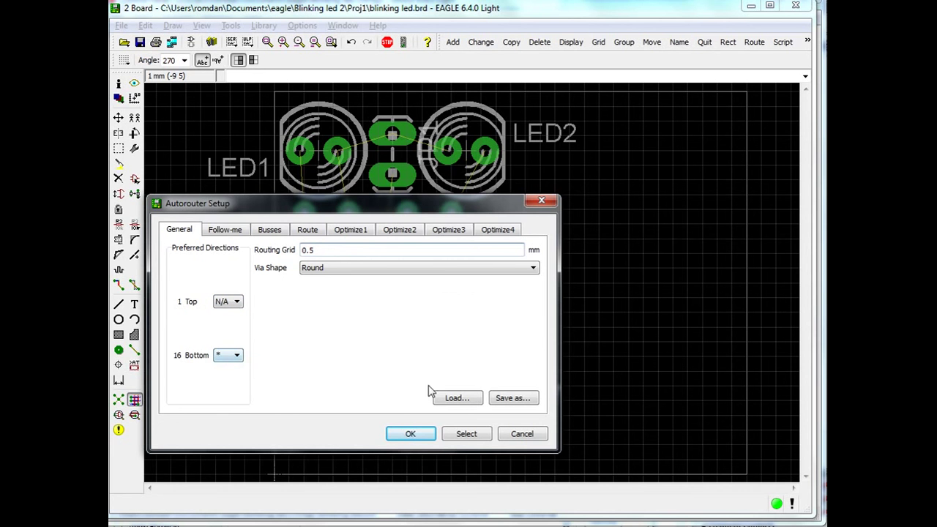
click(418, 436)
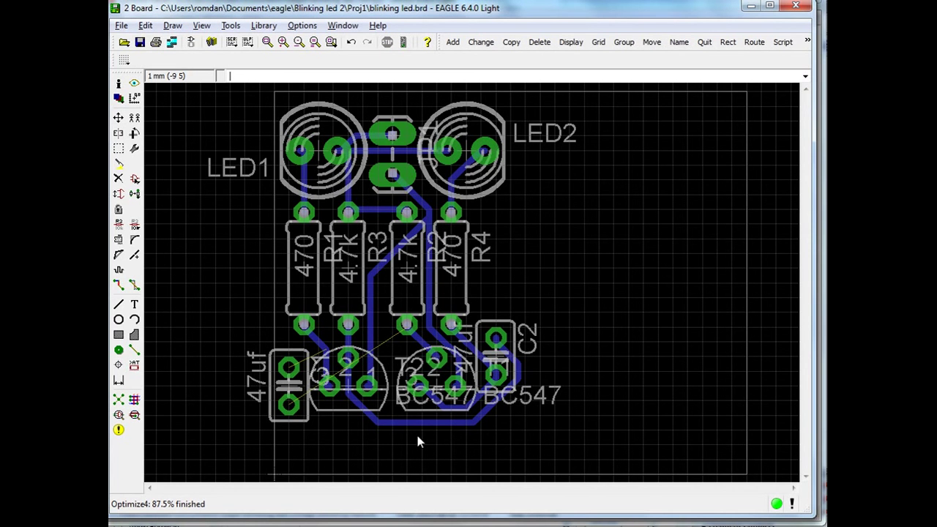
Rip up all routed traces on the board
text(ripup *)
key(Return)
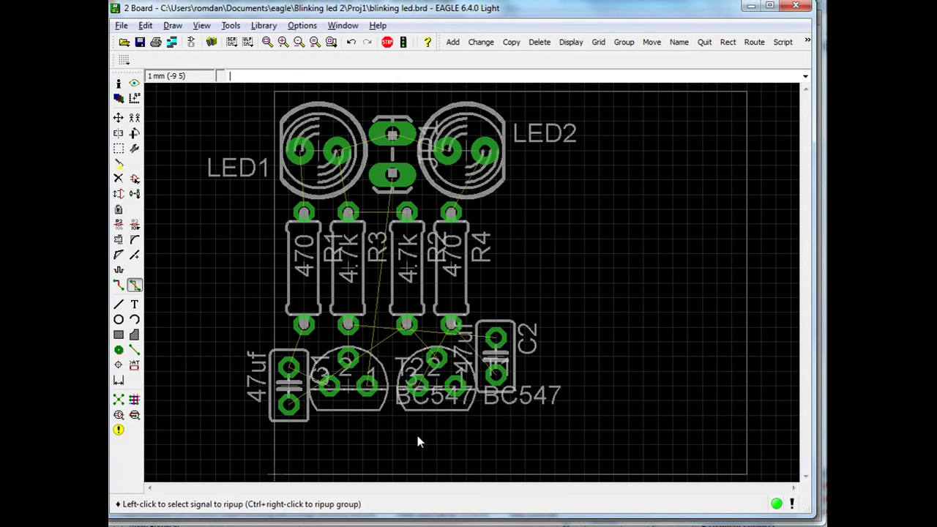
click(135, 285)
Try T2 about 2 mm lower beneath R3, leaving R3 in its place
key(F7)
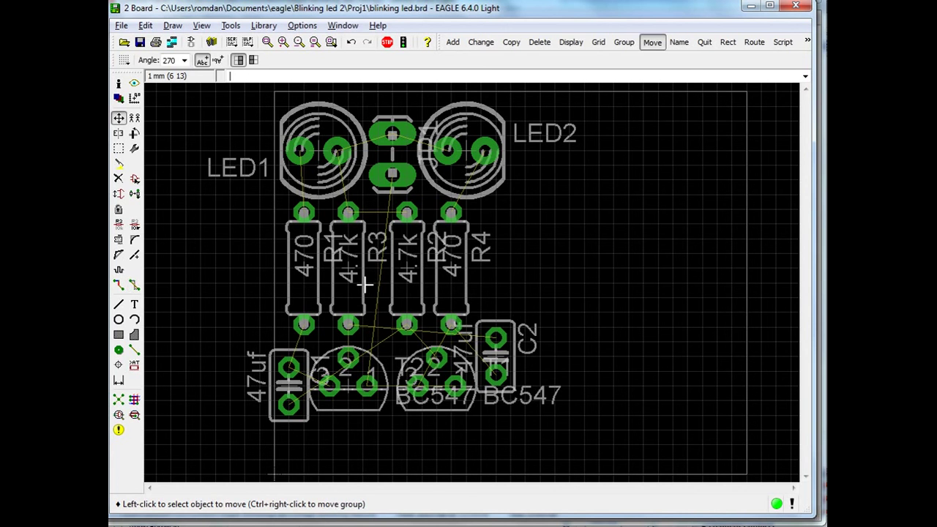
click(352, 282)
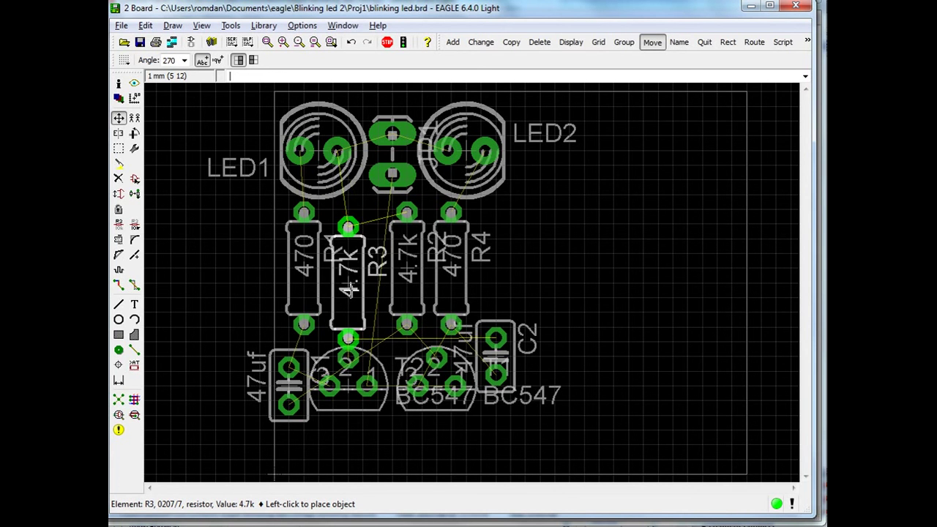
click(349, 279)
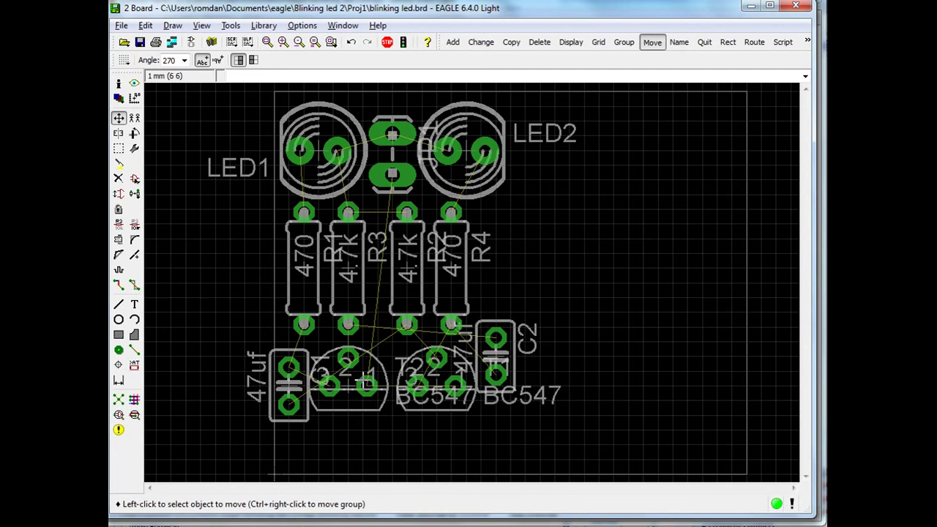
click(352, 386)
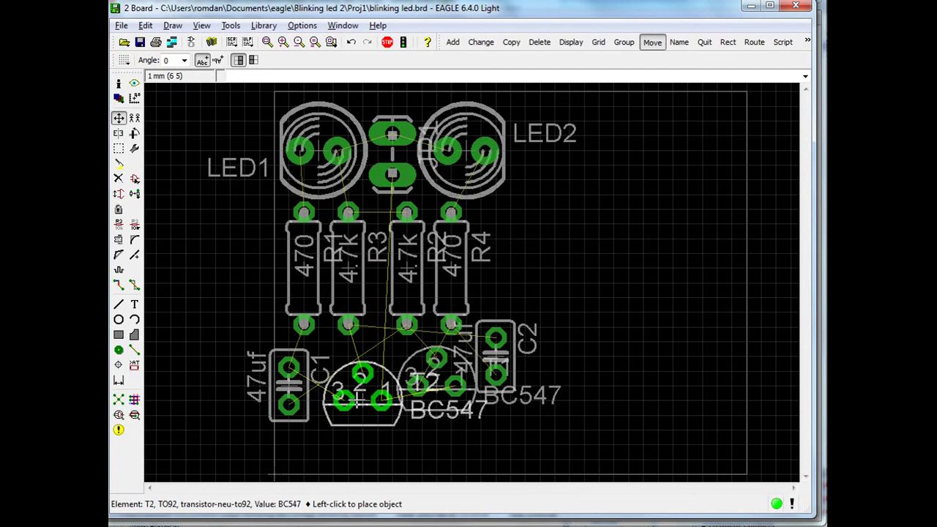
click(344, 410)
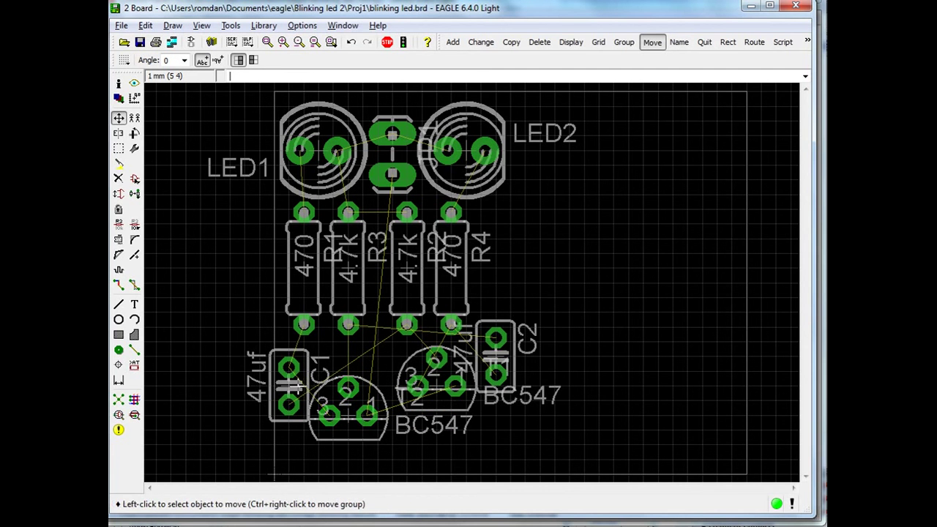
Try C1 vertically below R1, near the board's lower-left corner
click(300, 376)
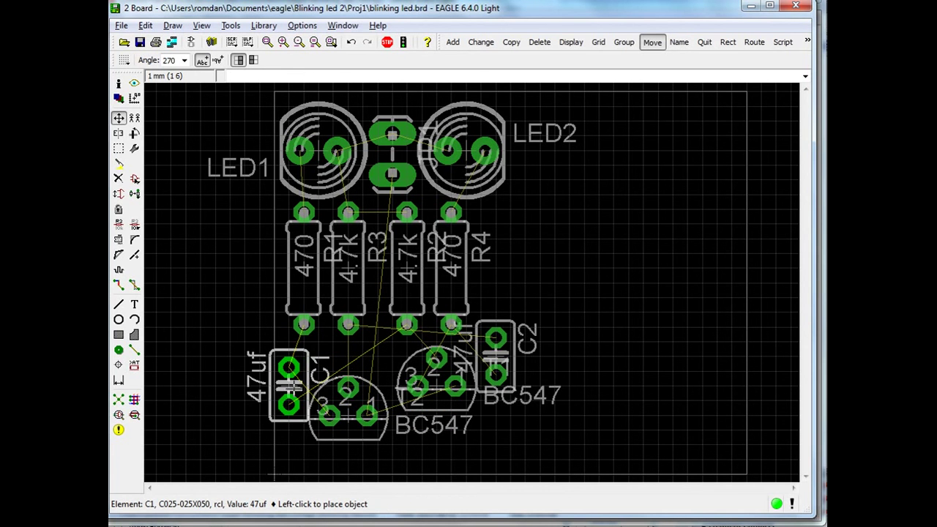
click(293, 382)
click(300, 399)
click(282, 457)
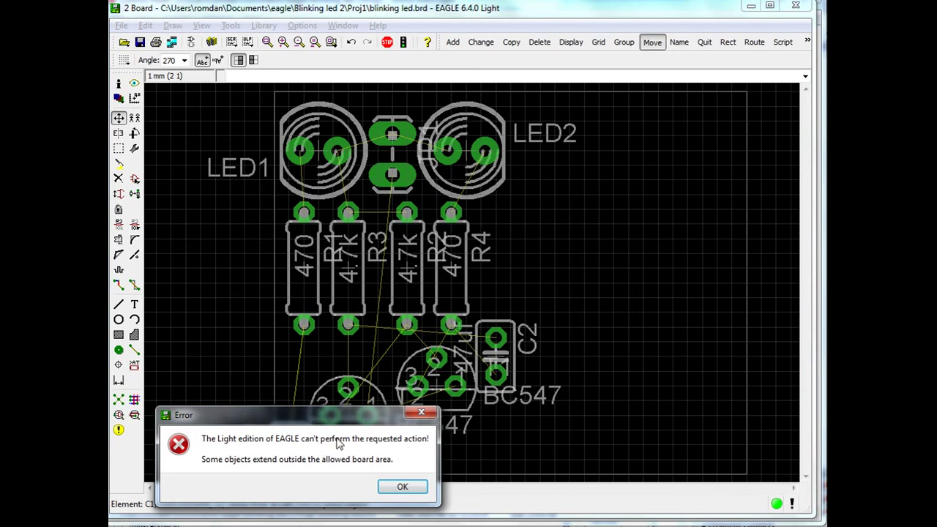
click(403, 486)
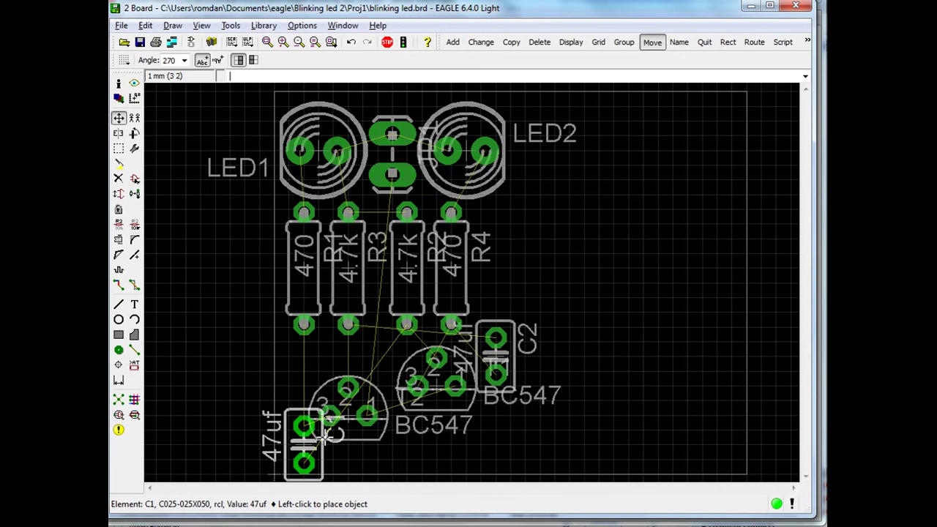
click(308, 428)
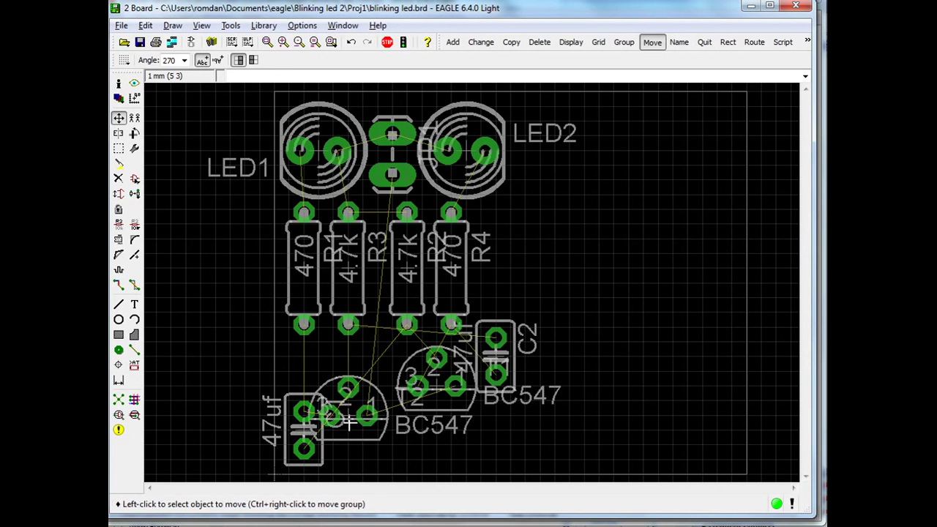
Move T2 up beneath R1 and R3, and place C1 horizontally at 0 degrees below it
click(349, 422)
click(325, 377)
click(308, 428)
right_click(306, 434)
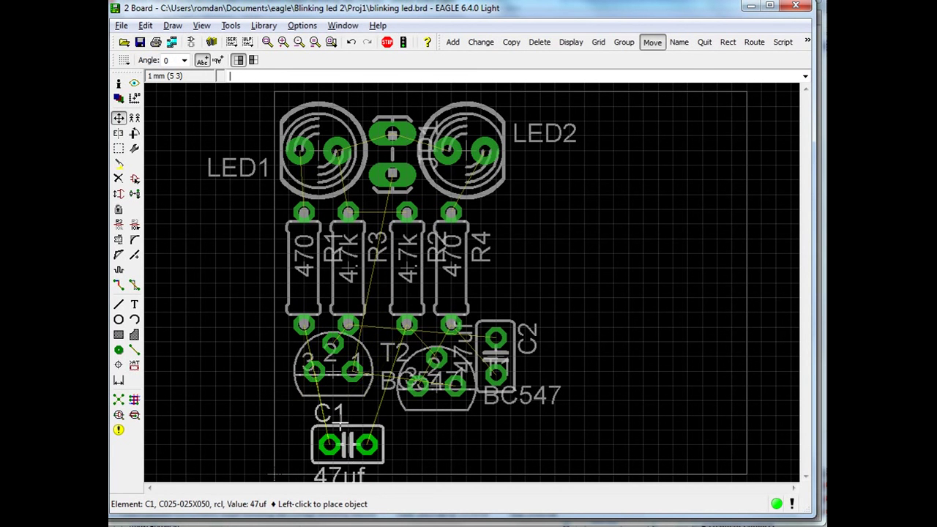
click(328, 413)
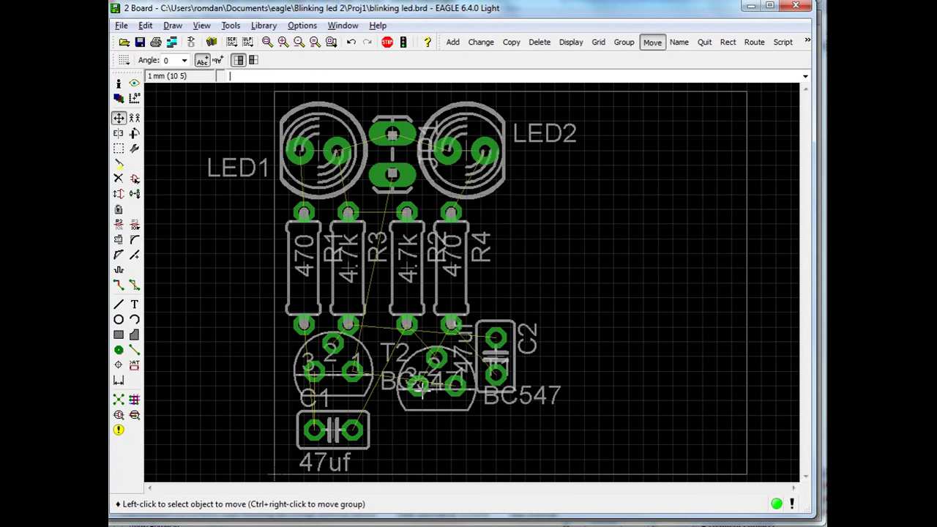
Shift T1 about 1 mm left toward T2, and lower T2 and C1 by about 1 mm each
click(439, 387)
click(417, 383)
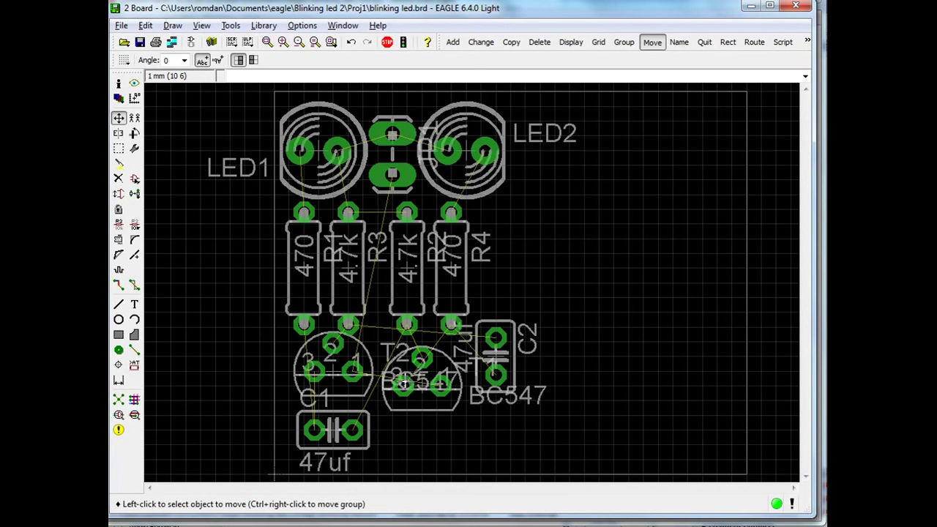
click(333, 374)
click(333, 381)
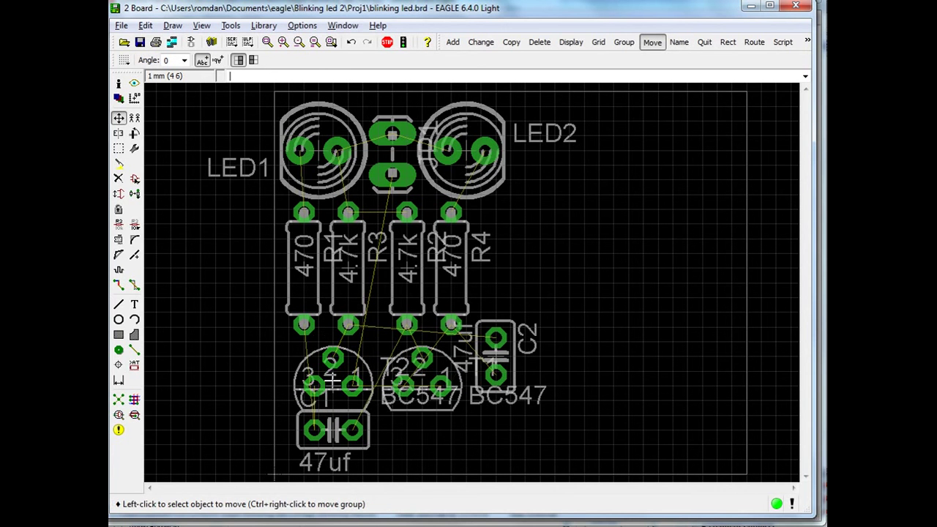
click(333, 423)
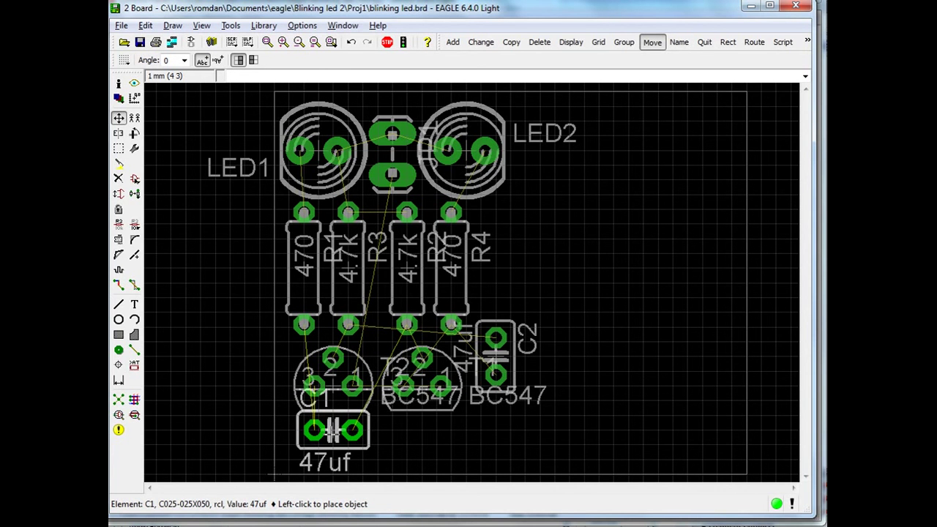
click(333, 444)
Place C2 horizontally at 0 degrees below T1, level with C1
click(495, 359)
right_click(421, 444)
click(421, 445)
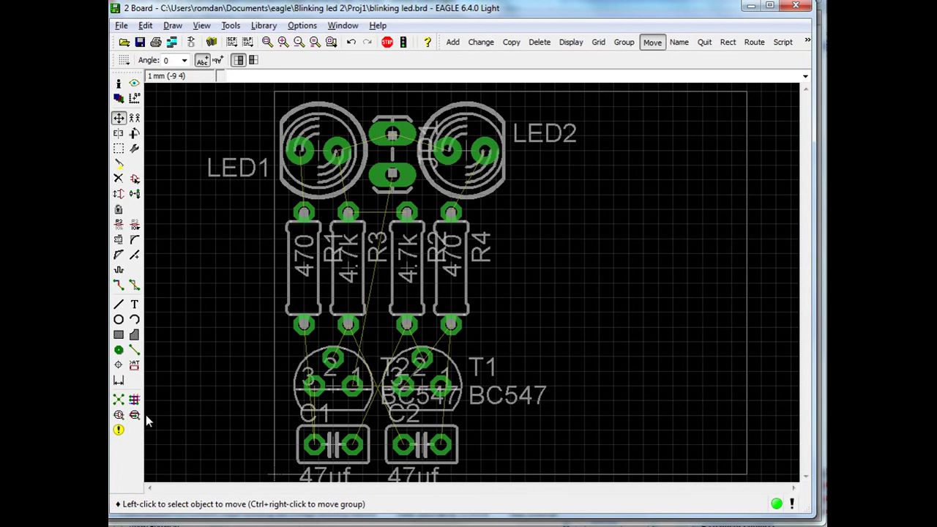
Try autorouting the rearranged board on the bottom layer with a 0.5 mm grid, and rip up all its traces
click(135, 400)
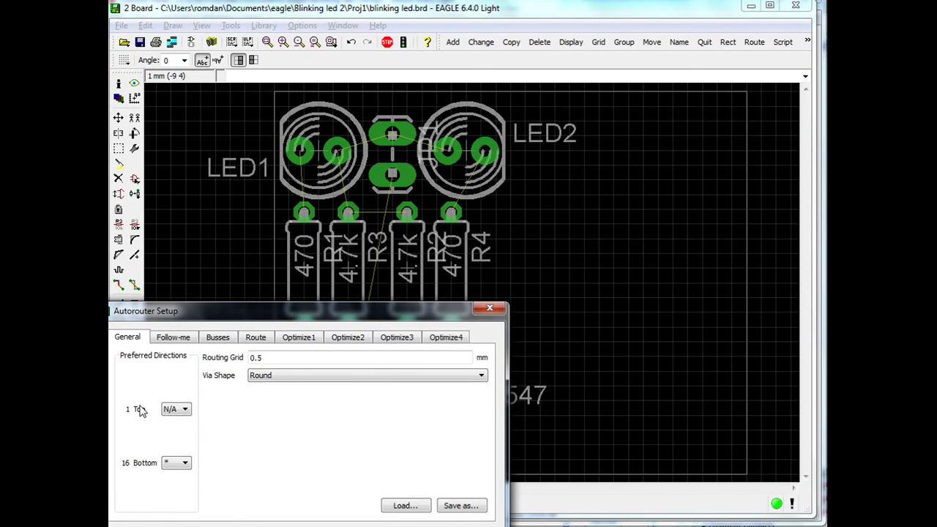
key(Return)
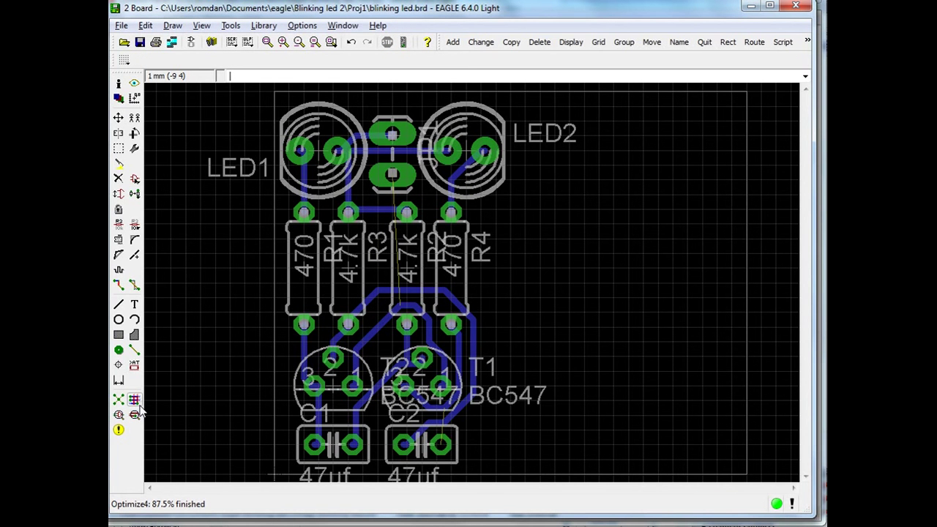
text(ripup;)
key(Return)
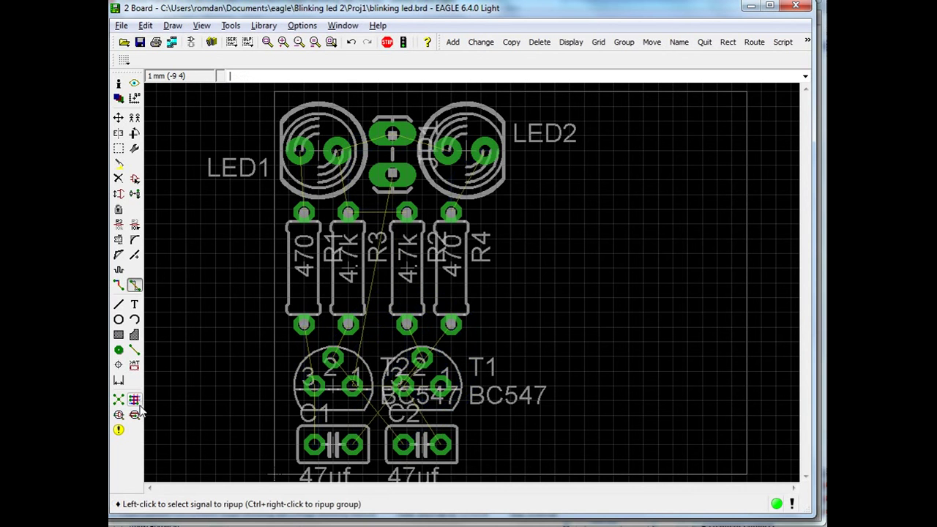
Rotate JP1 to 90 degrees and place it slightly higher between LED1 and LED2
right_click(394, 161)
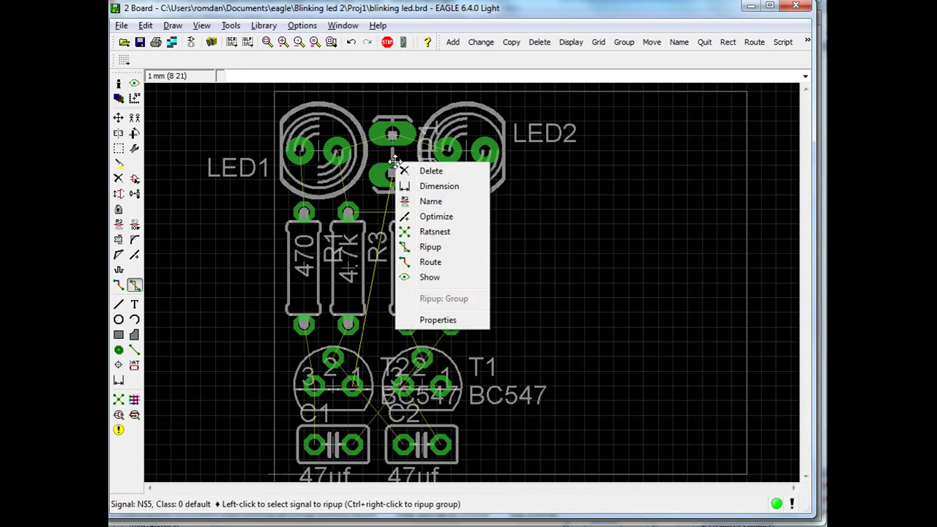
key(Escape)
key(F7)
click(394, 158)
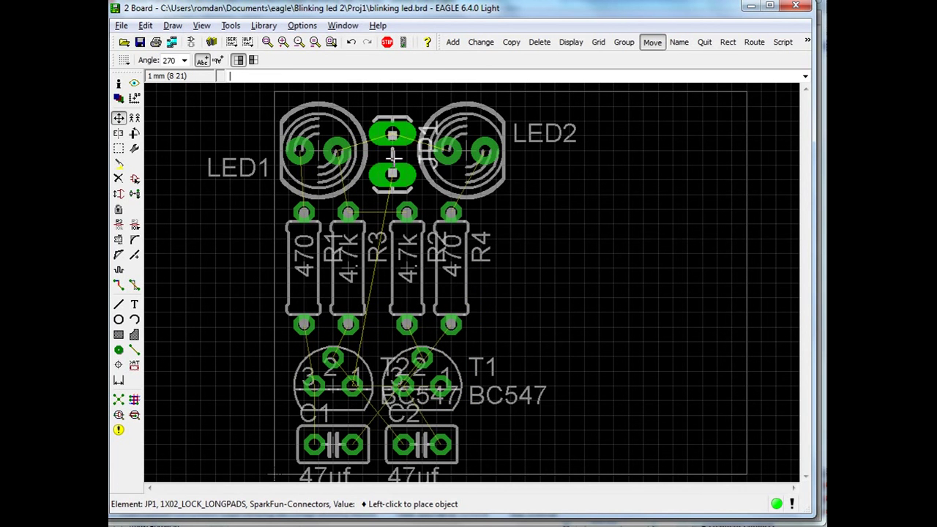
click(392, 129)
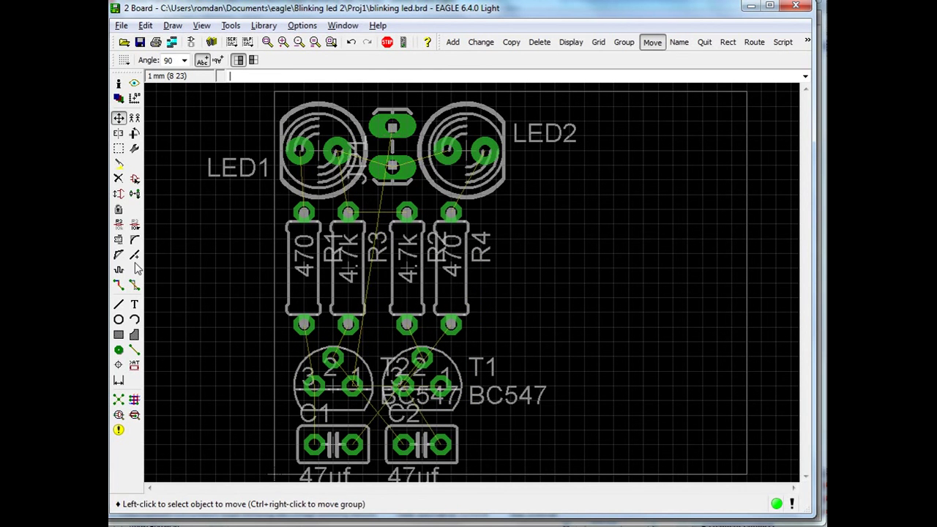
Autoroute the rearranged board on the bottom layer only, using a 0.5 mm routing grid and round vias
click(135, 415)
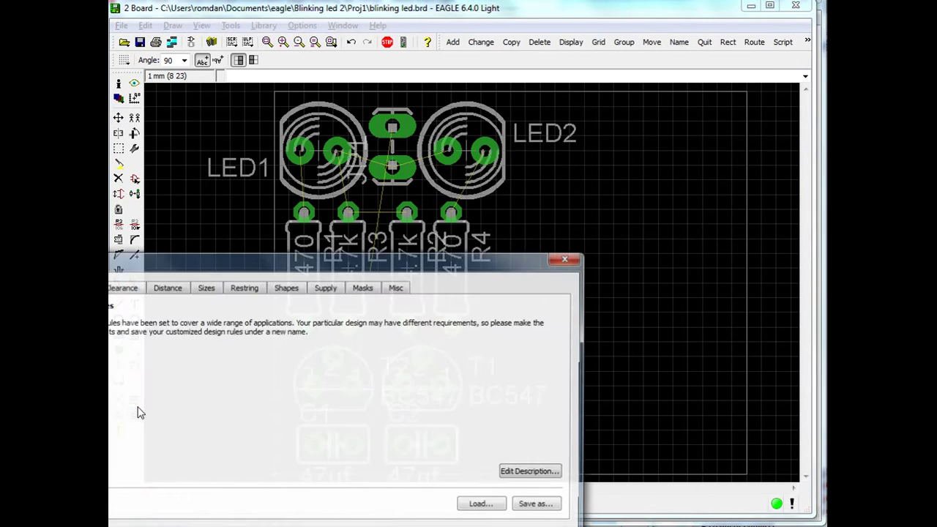
click(135, 399)
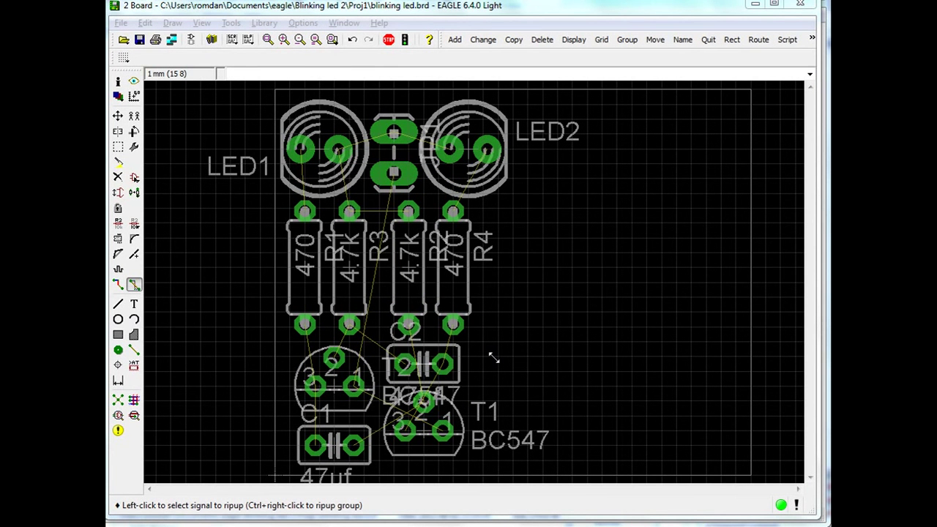
click(135, 401)
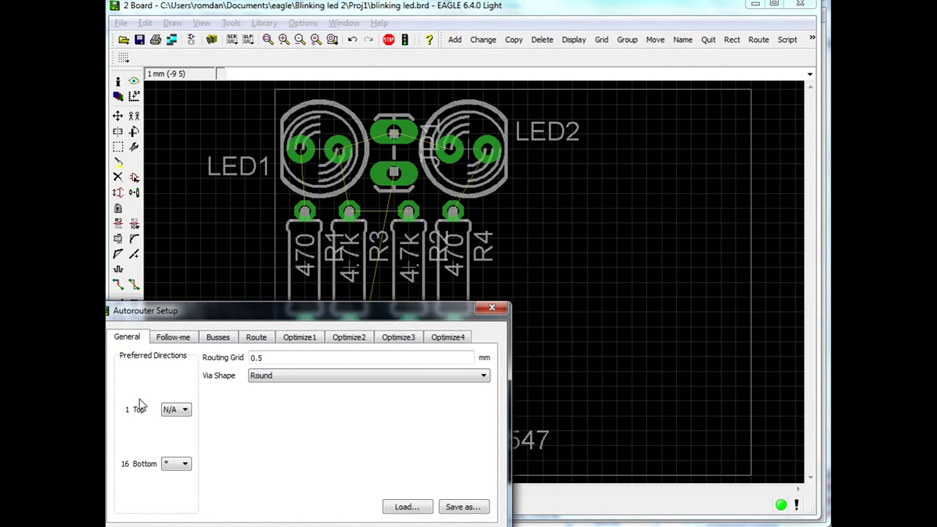
key(Return)
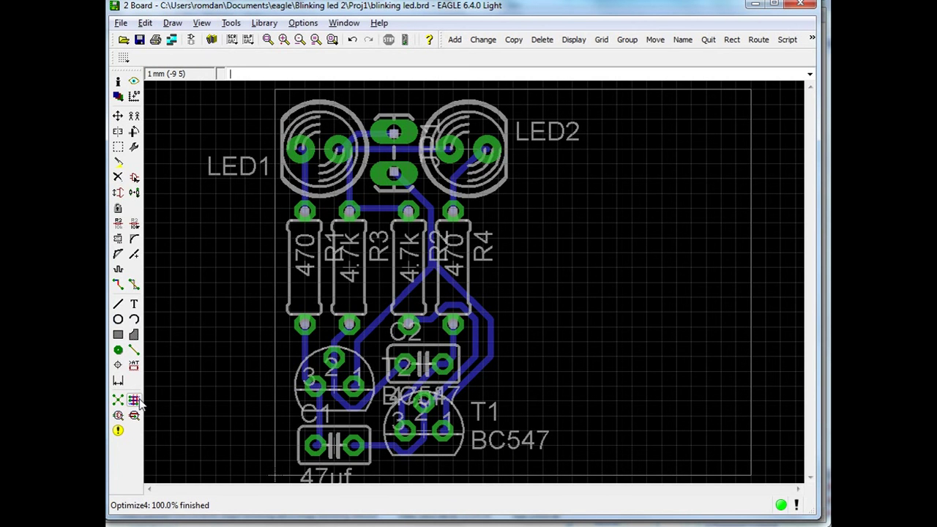
Move the right edge of the board outline inward to about x = 16 mm, just beyond LED2
key(F7)
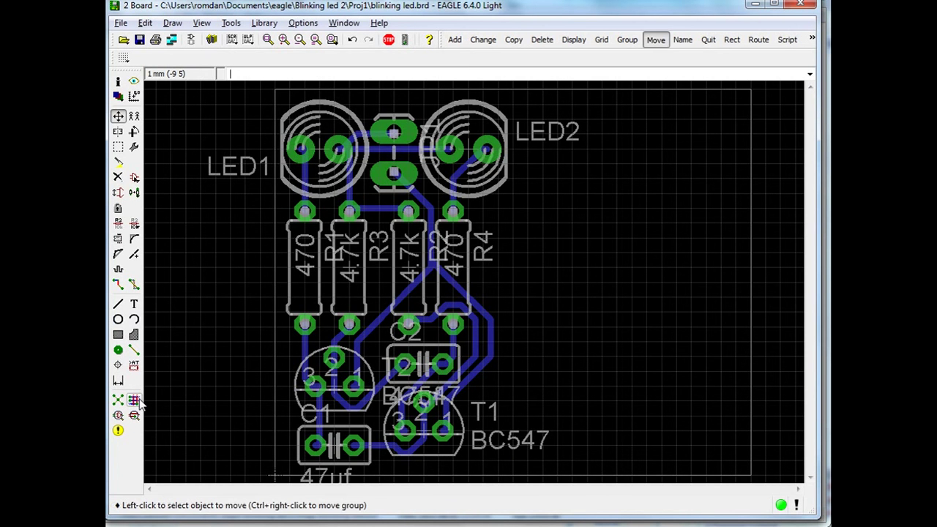
click(750, 264)
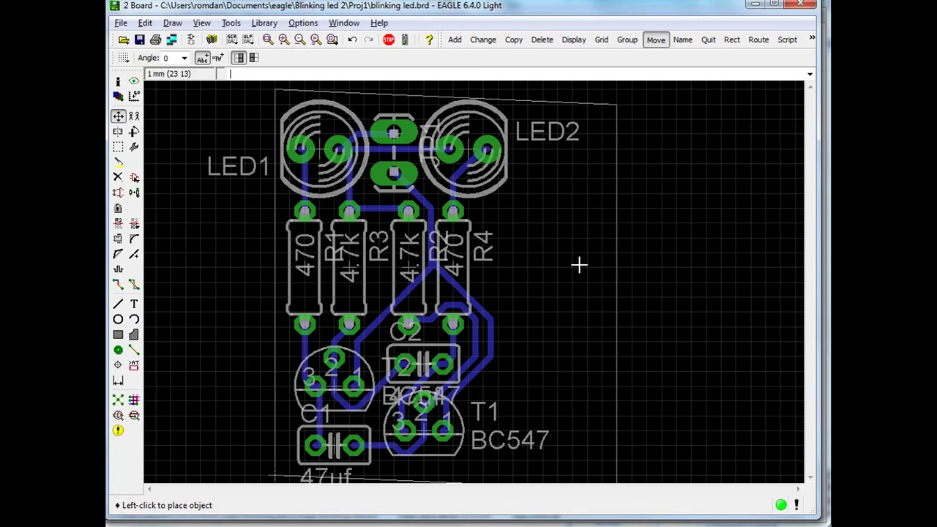
click(517, 270)
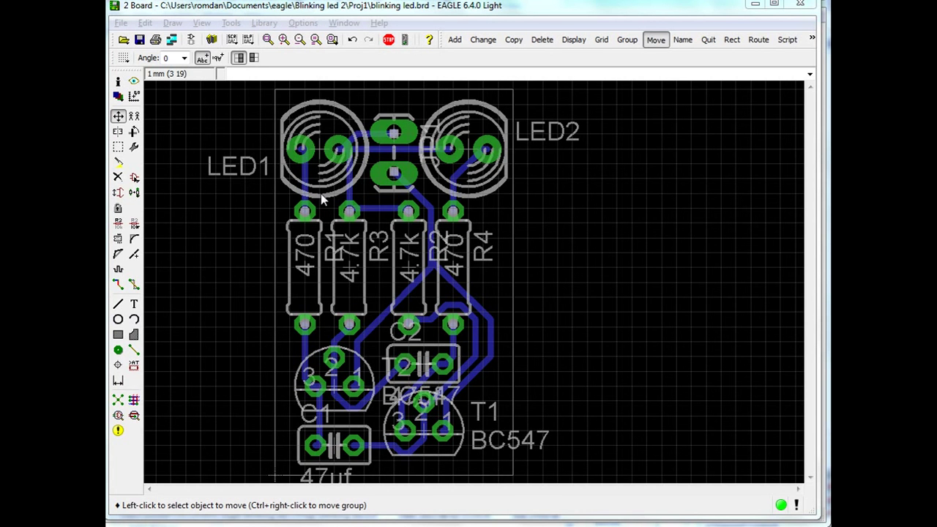
Run the pcb-gcode-setup.ulp script on the board
click(252, 43)
text(pcb-gcode-setup.ulp)
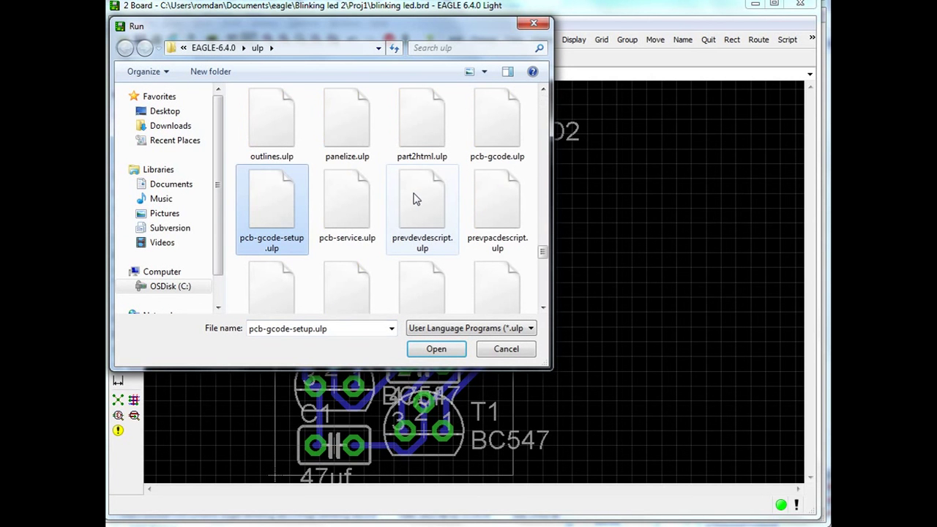
key(Return)
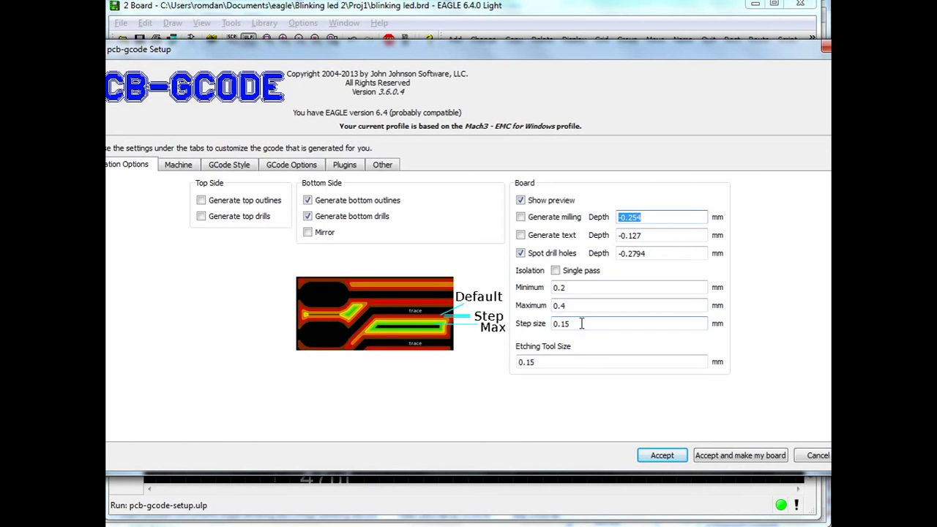
Check the etching tool size, Drill Depth and Z Down settings, and generate the board's bottom outlines and drills as G-code
click(545, 362)
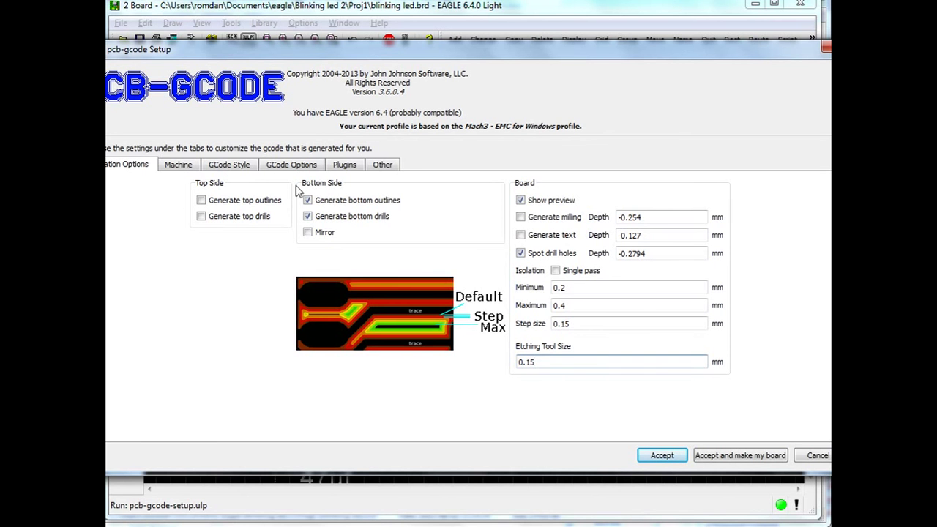
click(187, 168)
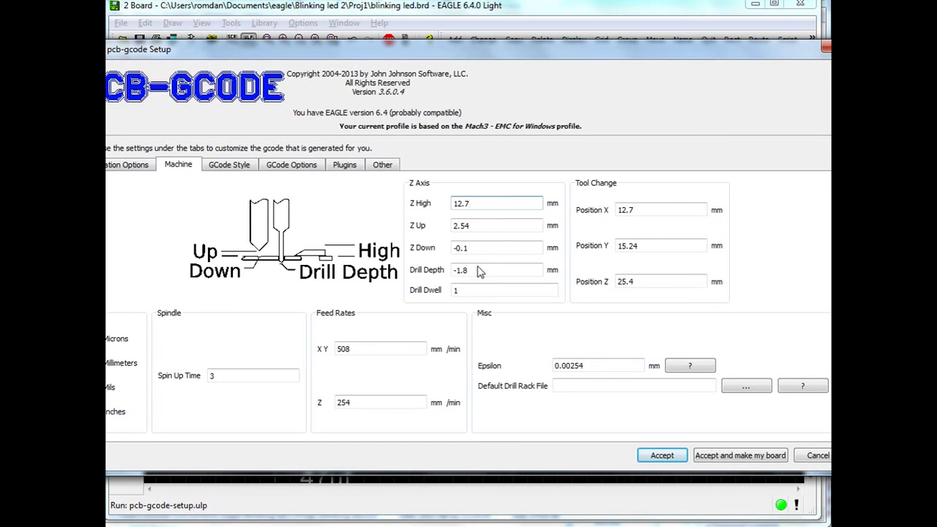
drag(479, 271, 447, 269)
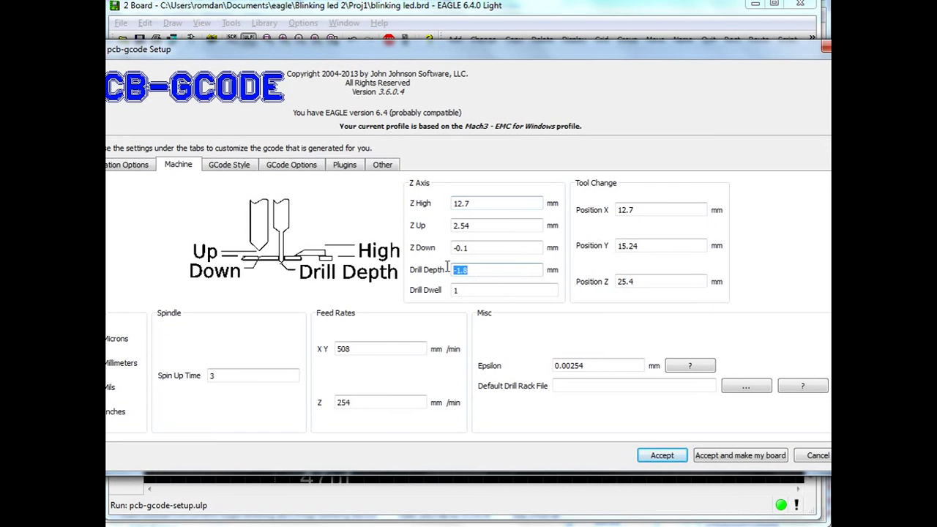
click(487, 244)
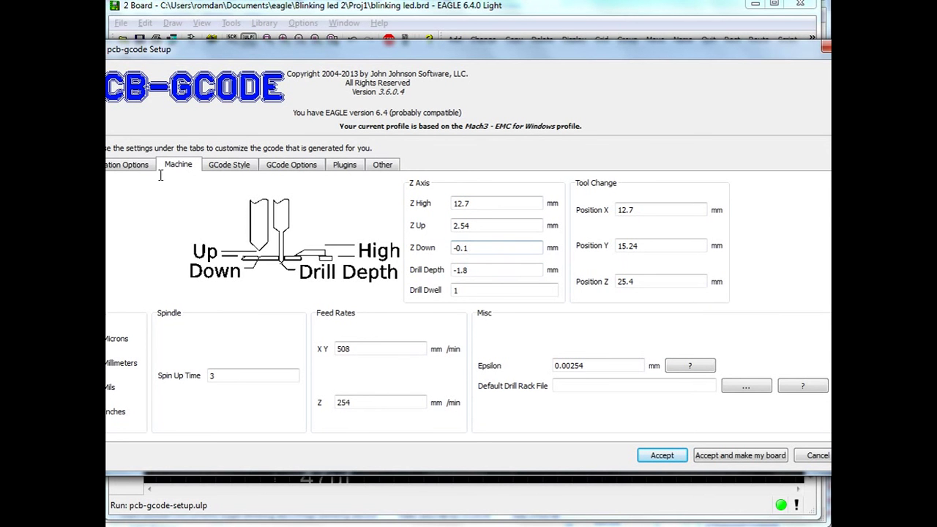
click(126, 167)
click(711, 454)
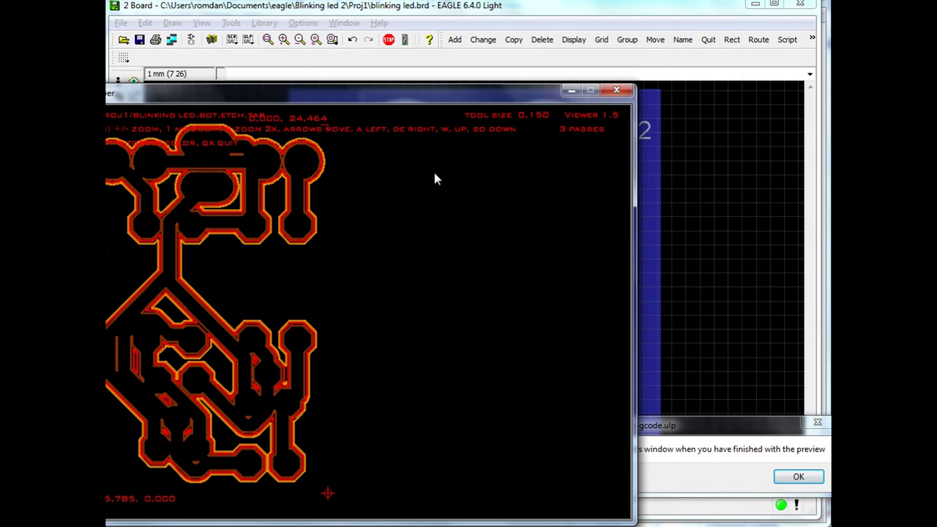
Place the etch preview beside the board layout, compare its isolation paths with the traces, and close it
drag(412, 91, 533, 64)
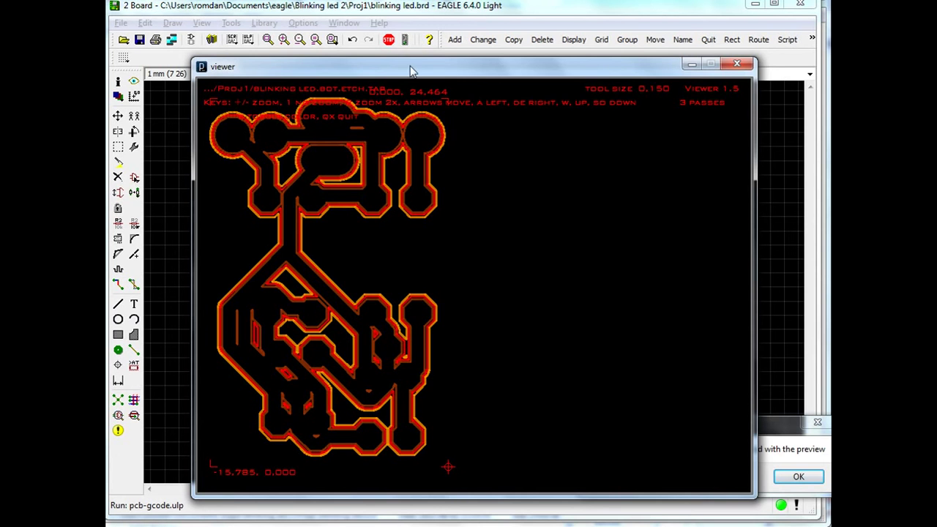
drag(410, 66, 756, 90)
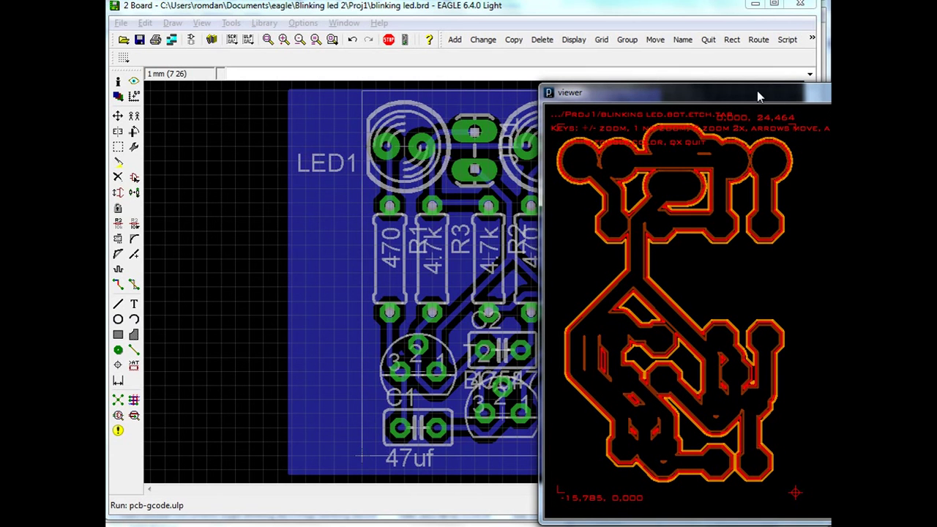
drag(757, 91, 757, 92)
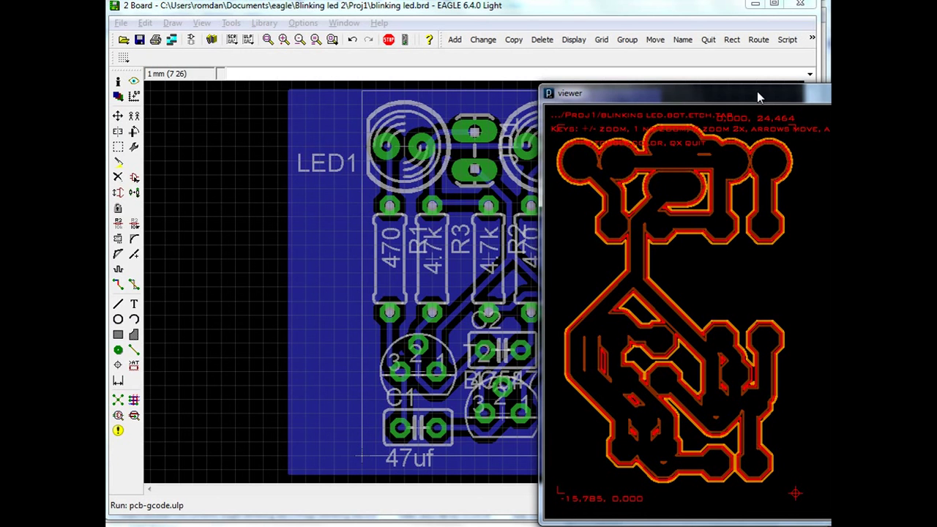
click(818, 93)
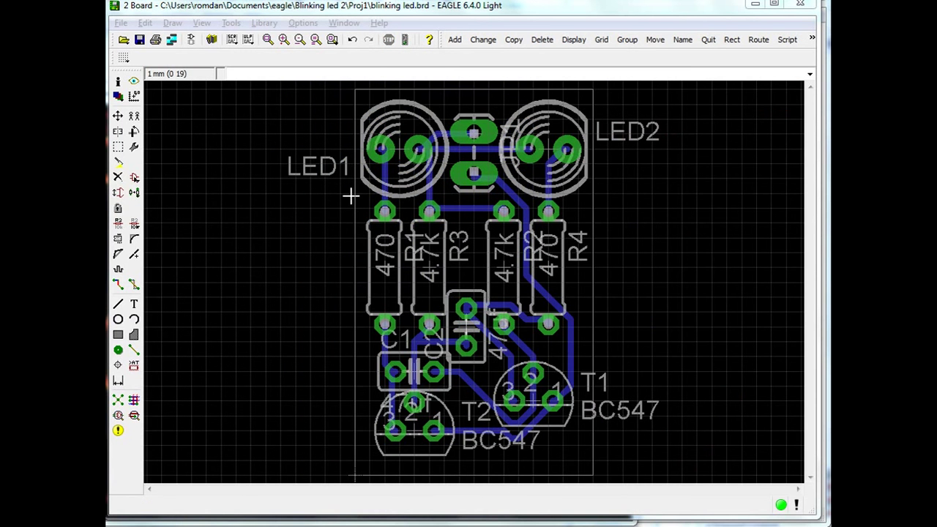
Reopen the pcb-gcode-setup.ulp settings for the rerouted board, check the minimum isolation value, and accept them
click(250, 41)
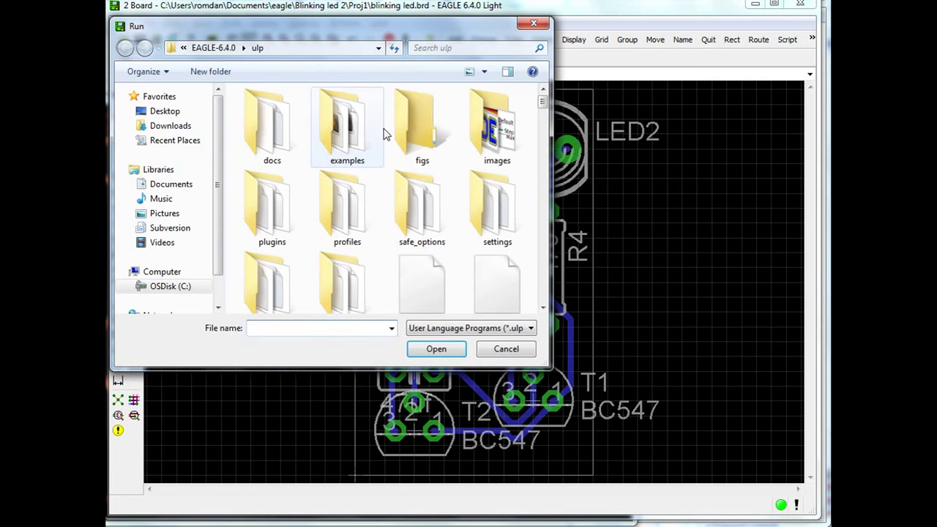
click(423, 219)
text(pcb-gcode.ulp)
click(423, 219)
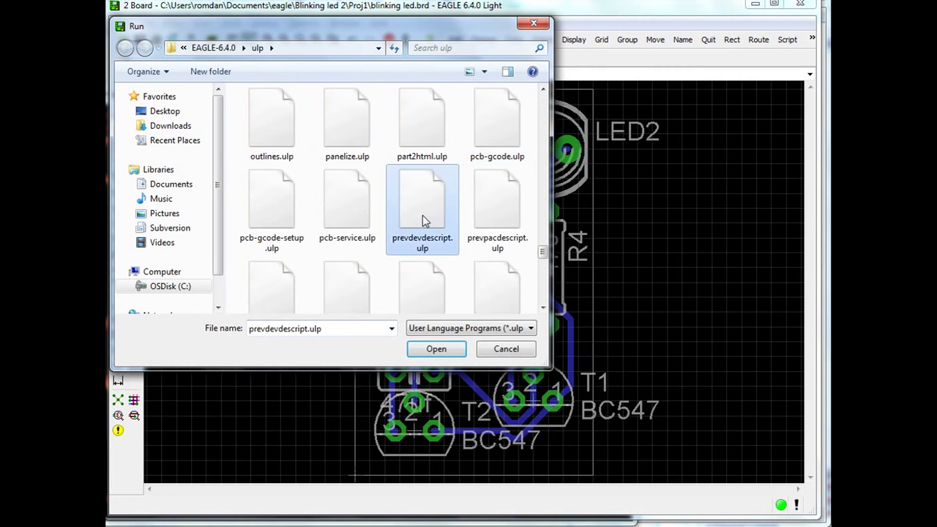
key(Left)
key(Left)
key(Return)
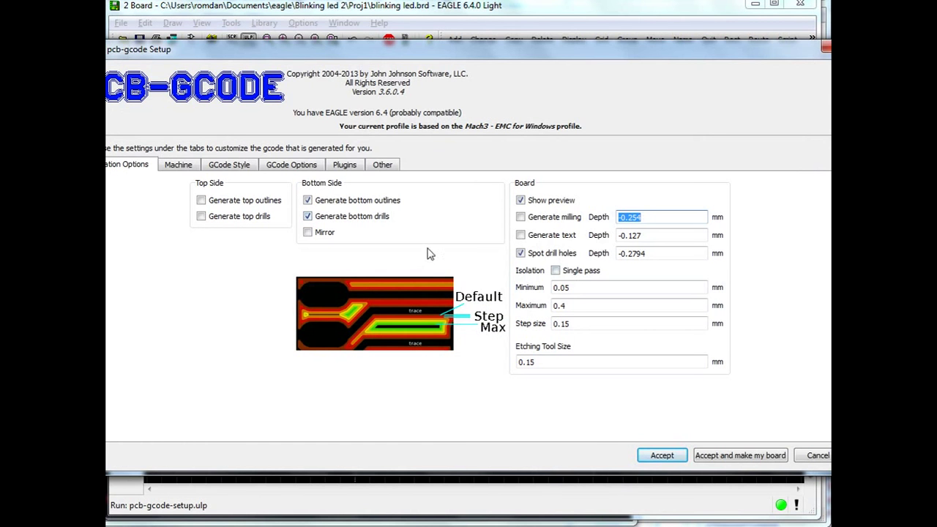
click(570, 287)
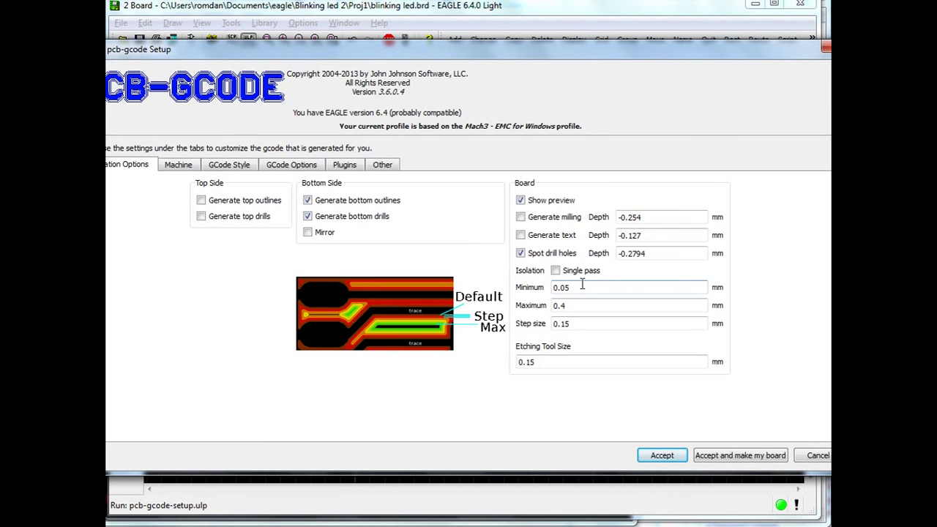
key(Return)
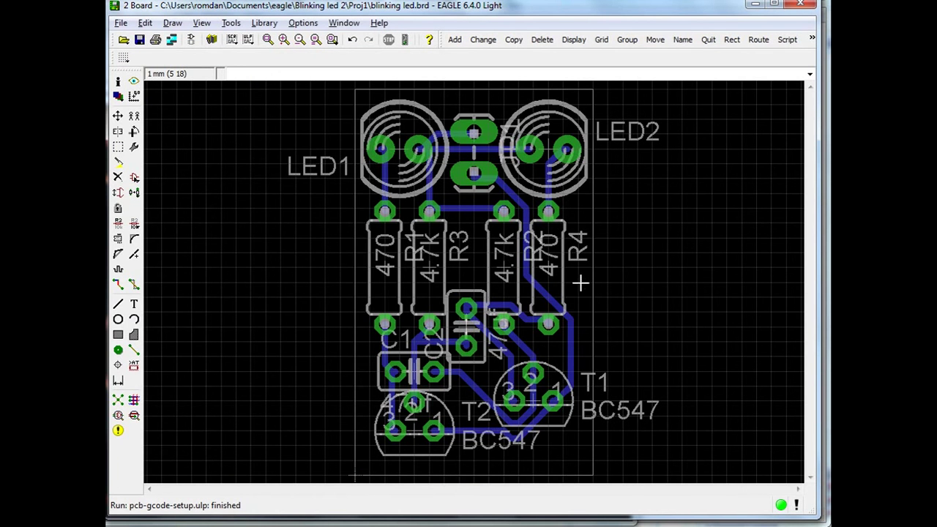
Run pcb-gcode-setup.ulp again, make the board's G-code, and bring the whole etch preview into view
click(248, 39)
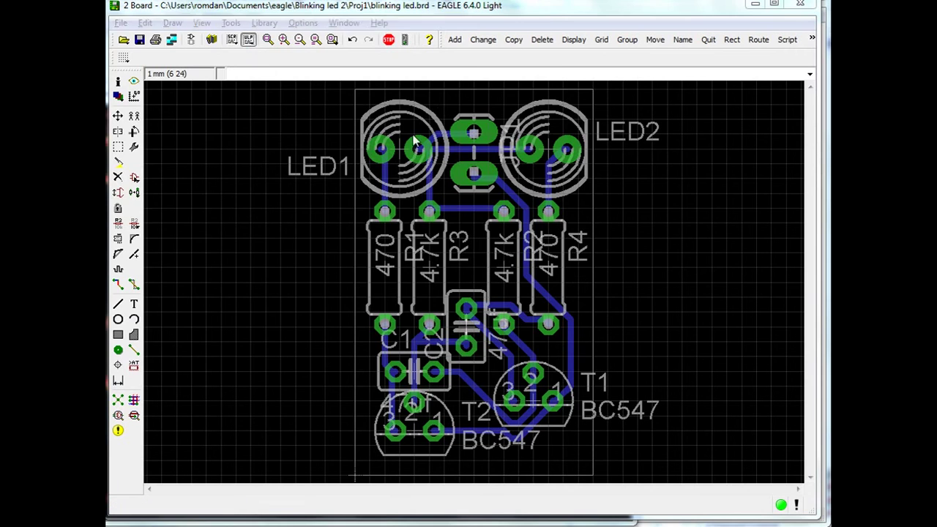
text(pcb-gcode-setup.ulp)
key(Return)
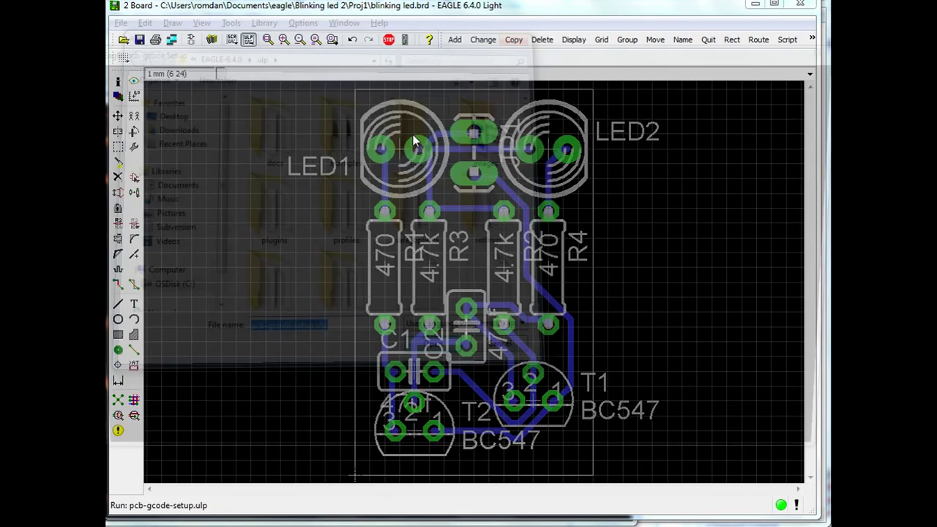
click(755, 461)
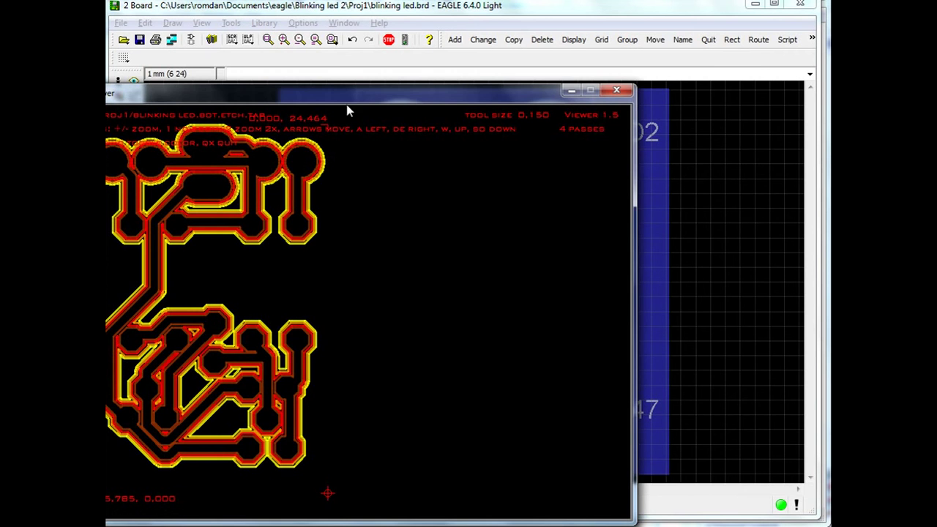
drag(377, 95, 490, 66)
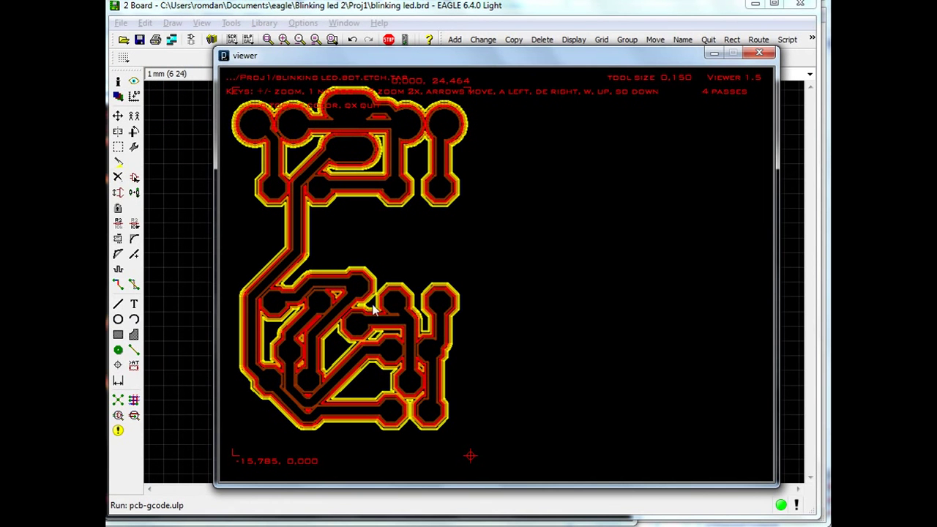